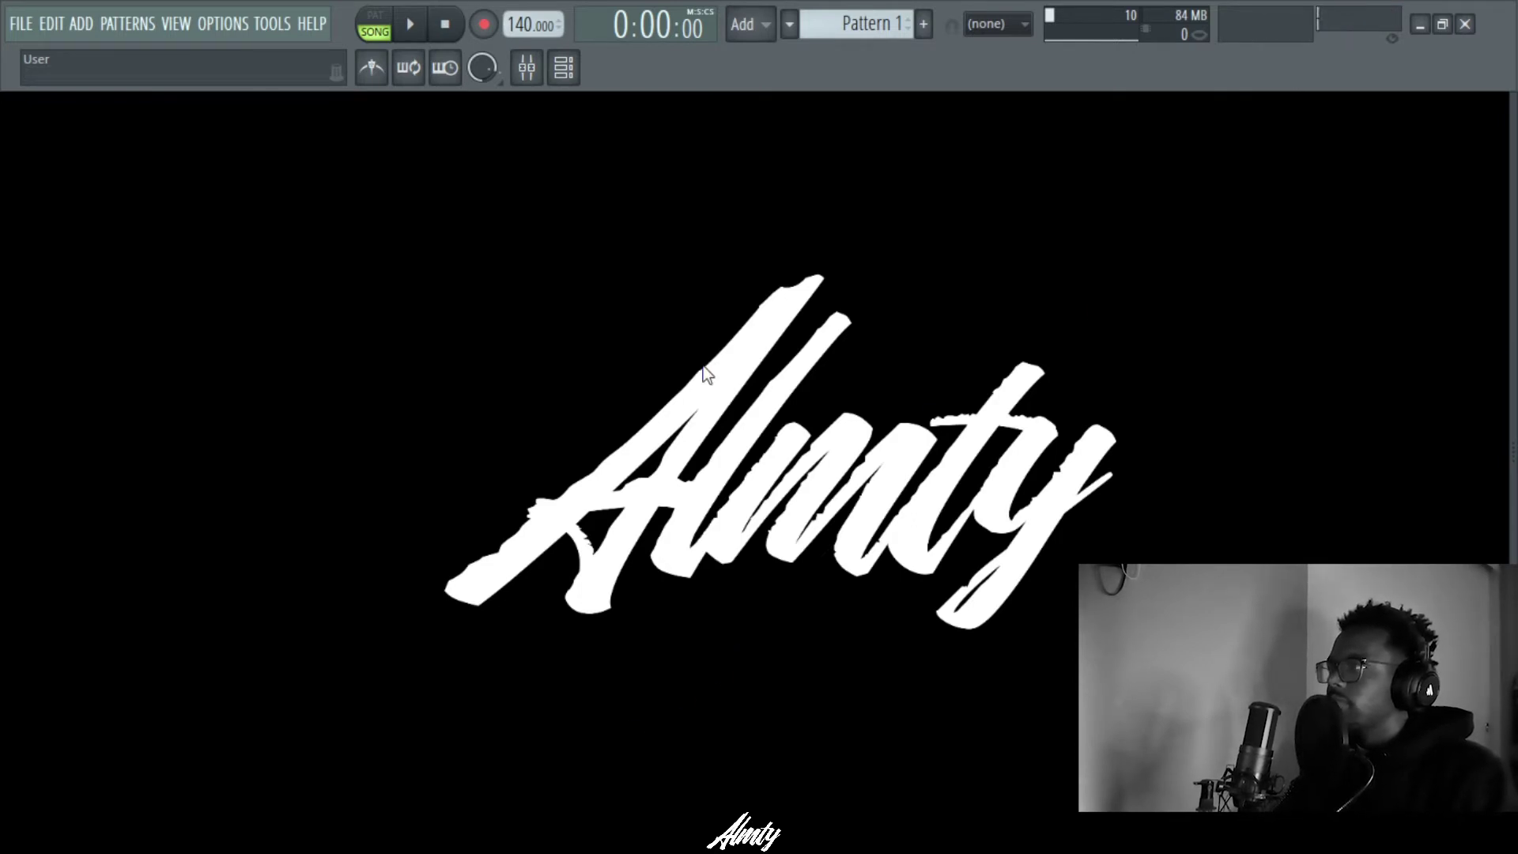
Step: Show the Mixer with its bus, drum, reverb/delay, vocal and RECORD channels
{"action": "key", "text": "F9"}
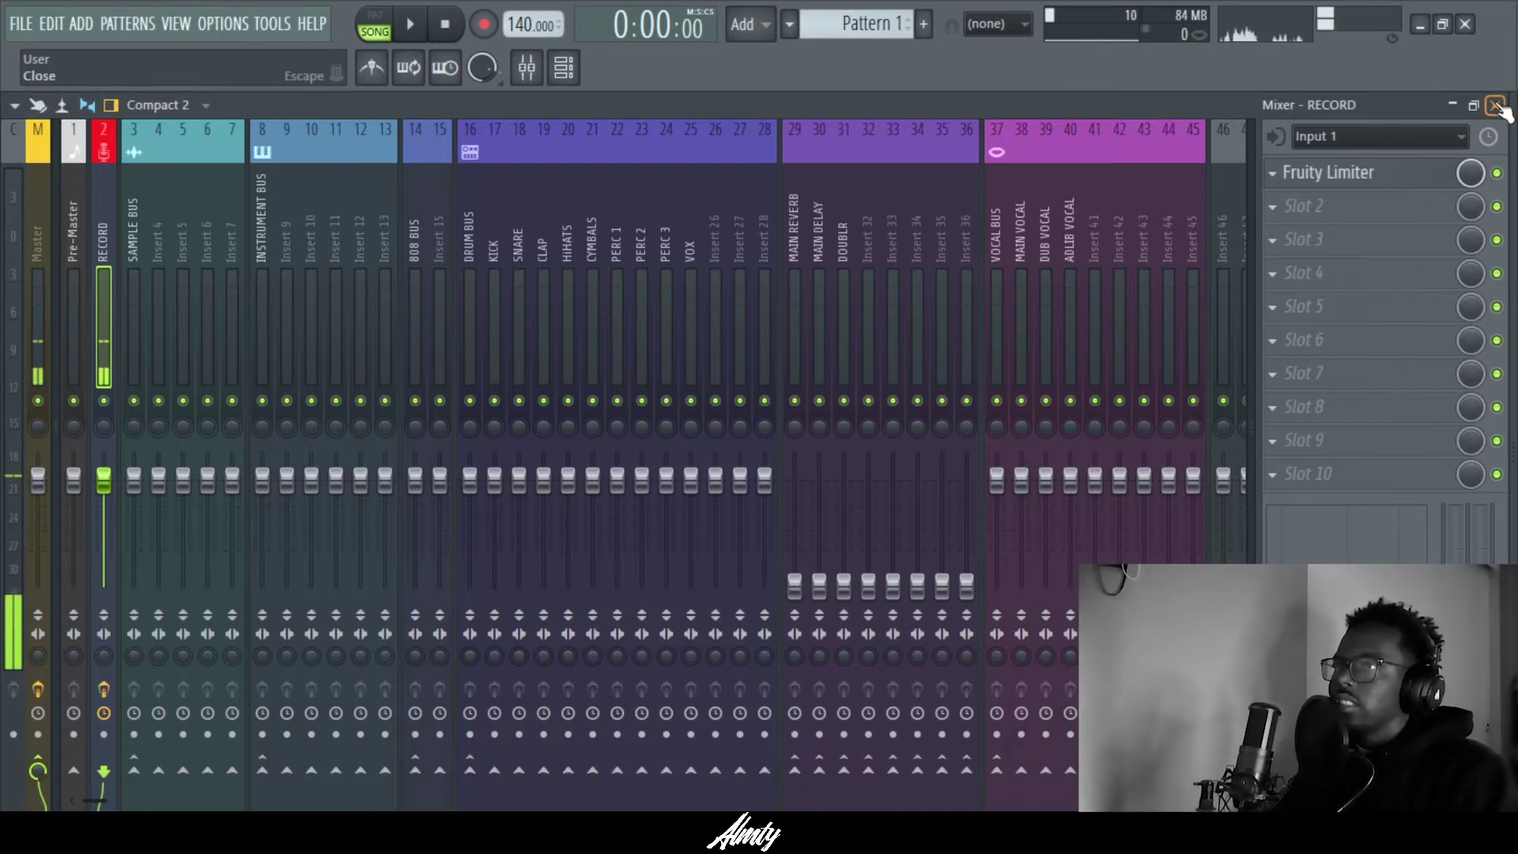
Step: Arm the RECORD mixer channel for audio, leaving the empty Pattern 1 Playlist in view
{"action": "left_click", "coordinate": [1495, 105]}
{"action": "key", "text": "F5"}
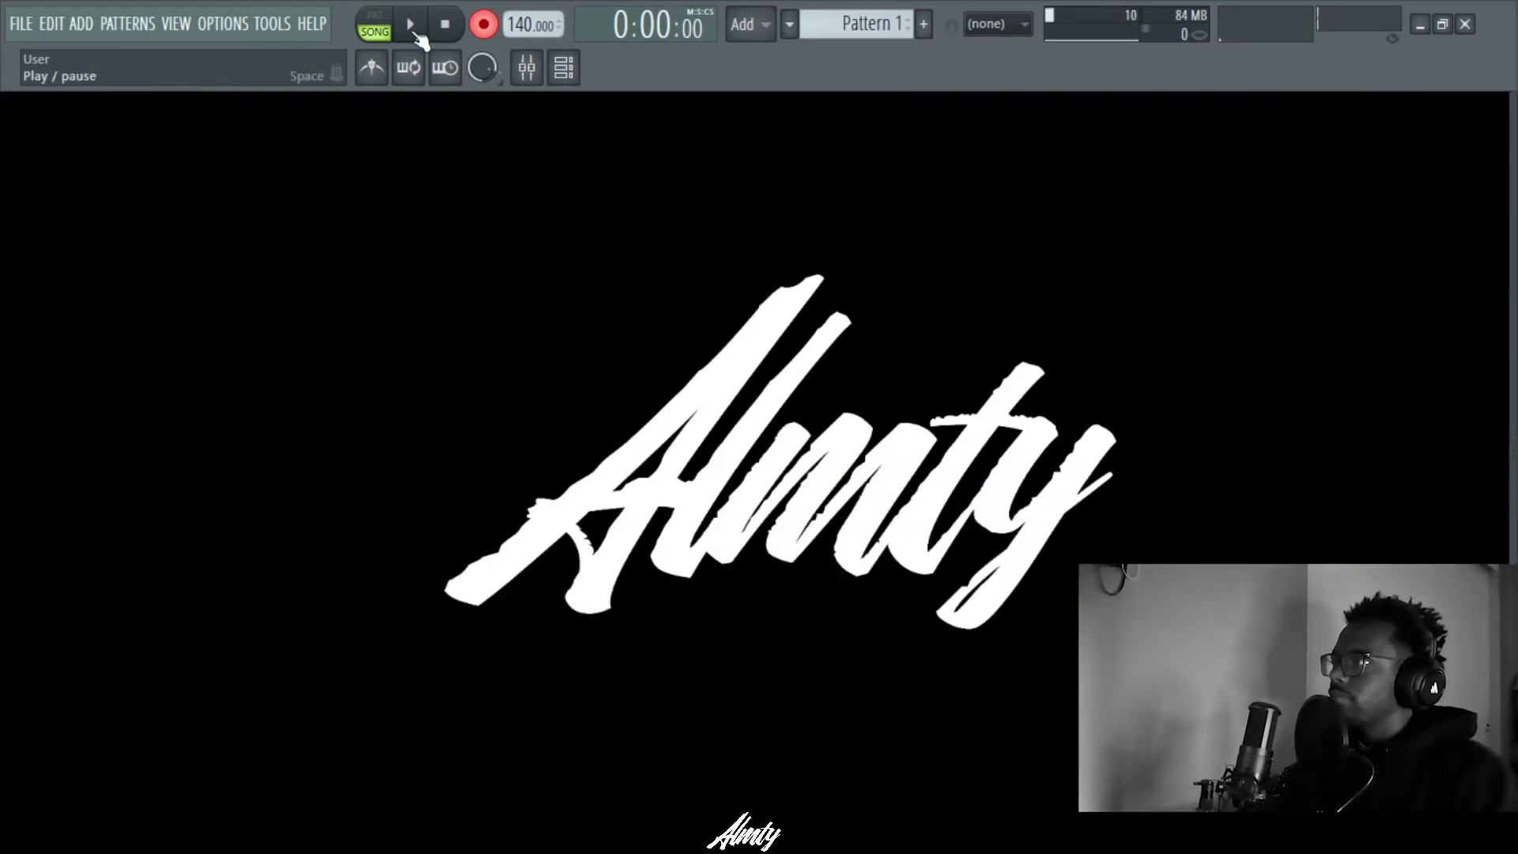
{"action": "key", "text": "F9"}
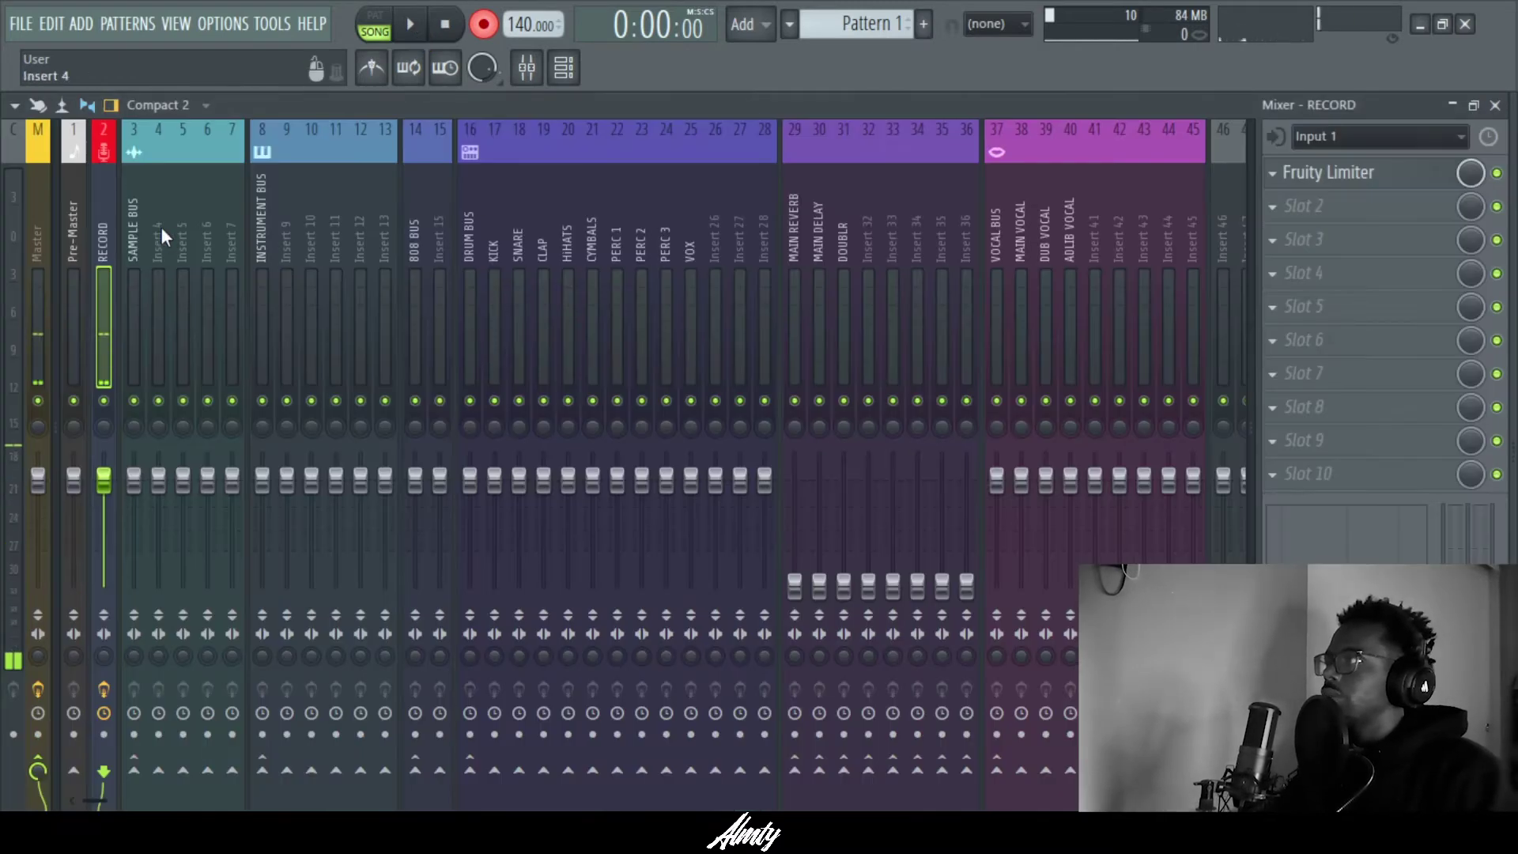
{"action": "left_click", "coordinate": [103, 733]}
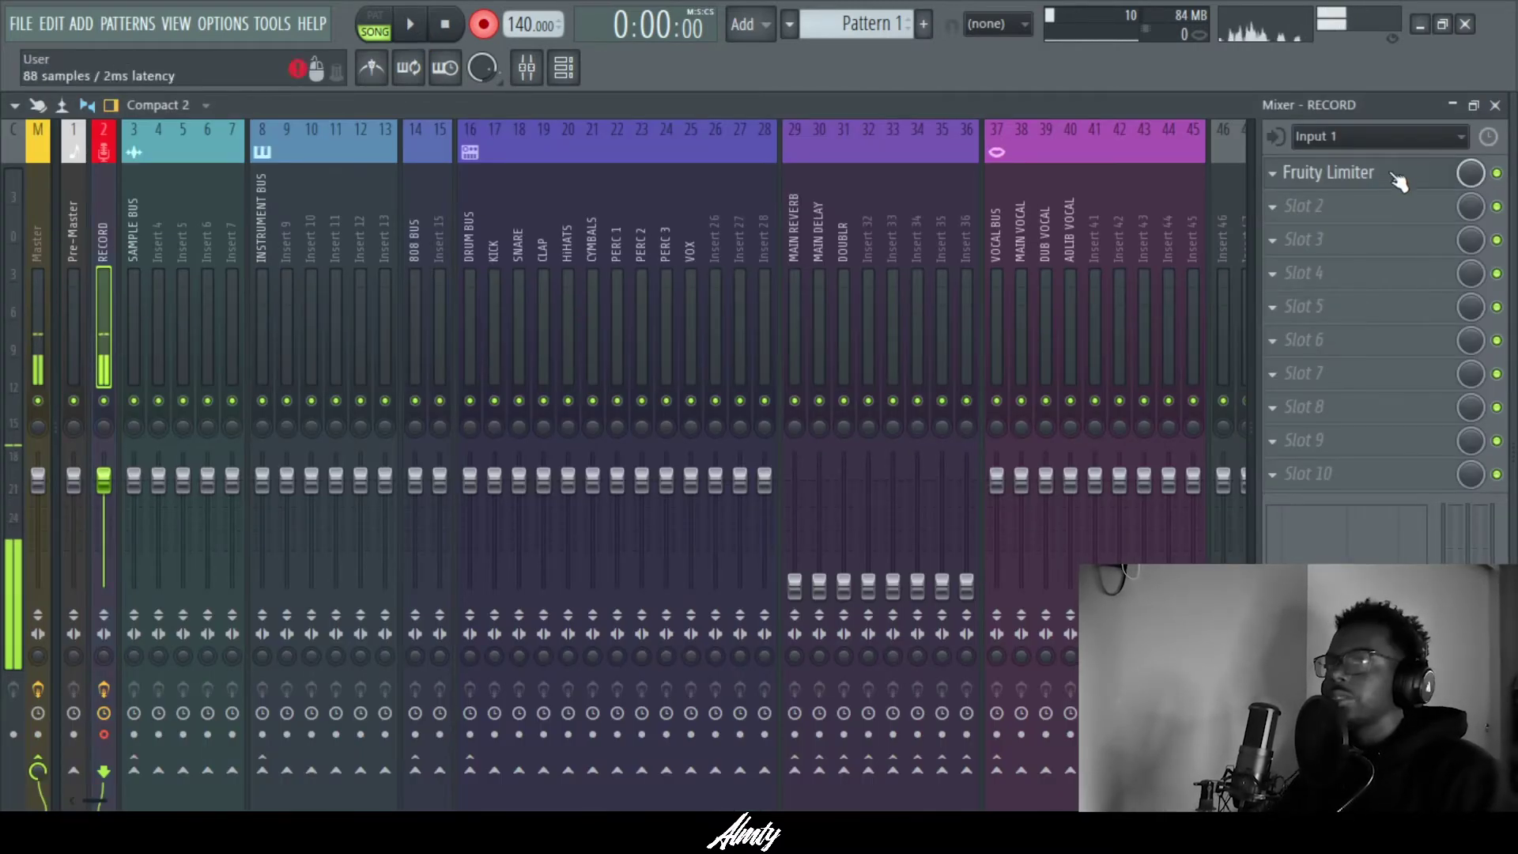
{"action": "left_click", "coordinate": [1452, 105]}
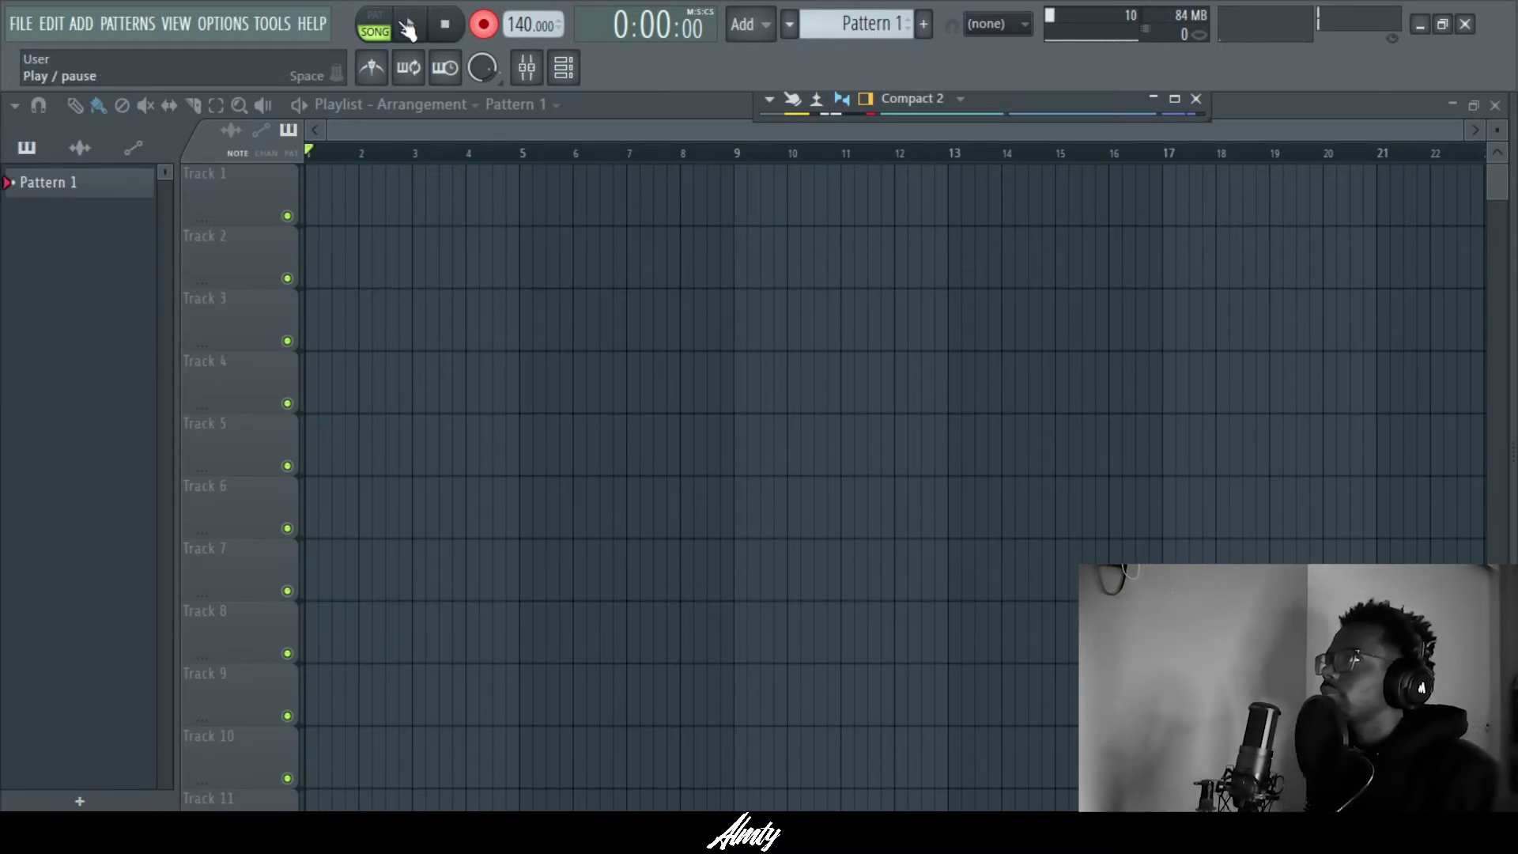
Step: Record a first vocal take from bar 1, then a second overlapping take from about bar 5.4
{"action": "left_click", "coordinate": [409, 26]}
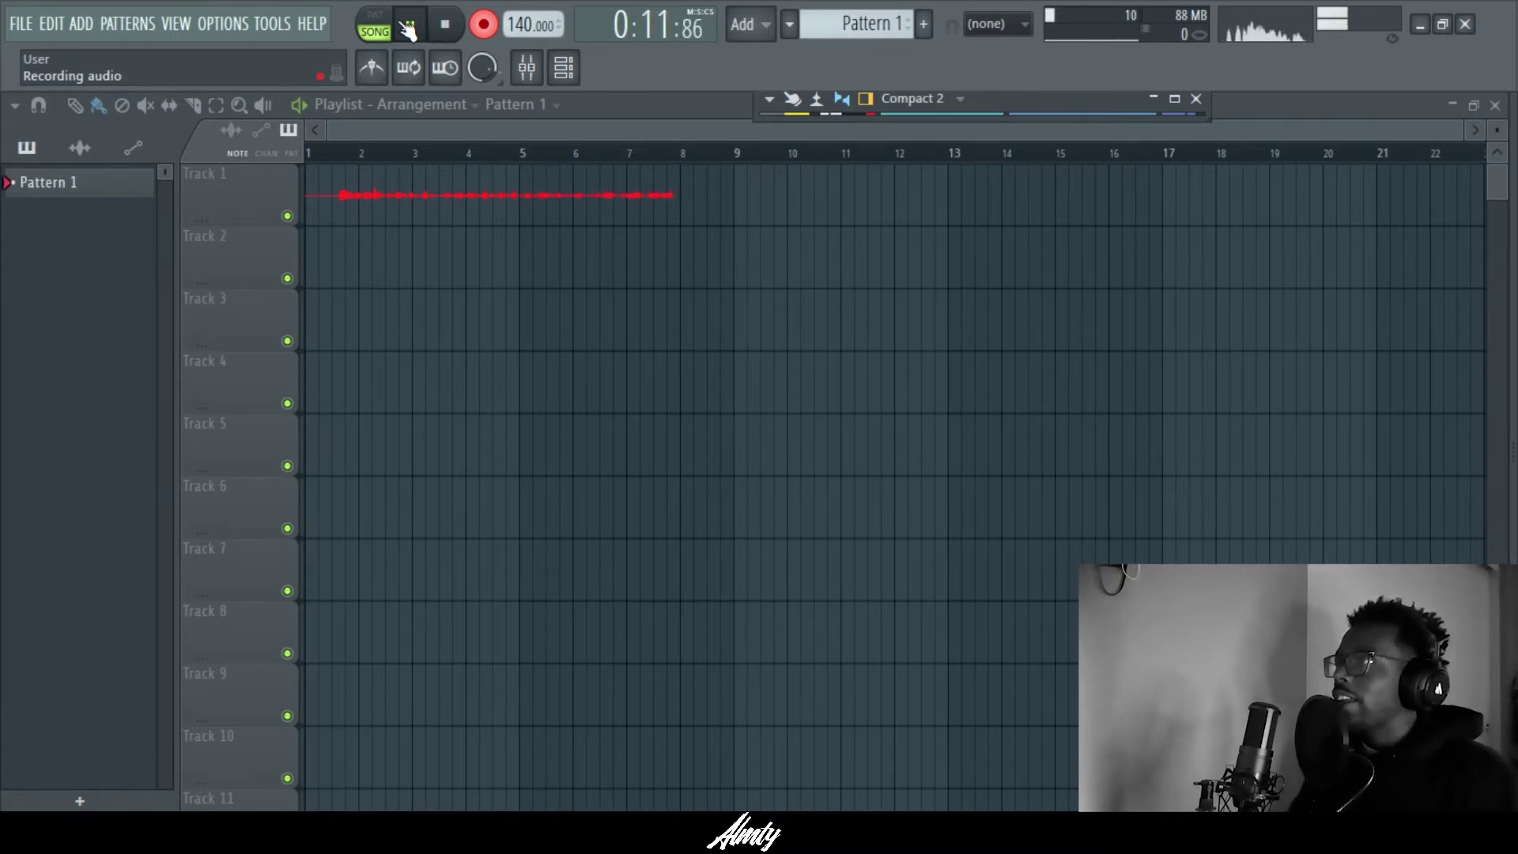
{"action": "key", "text": "space"}
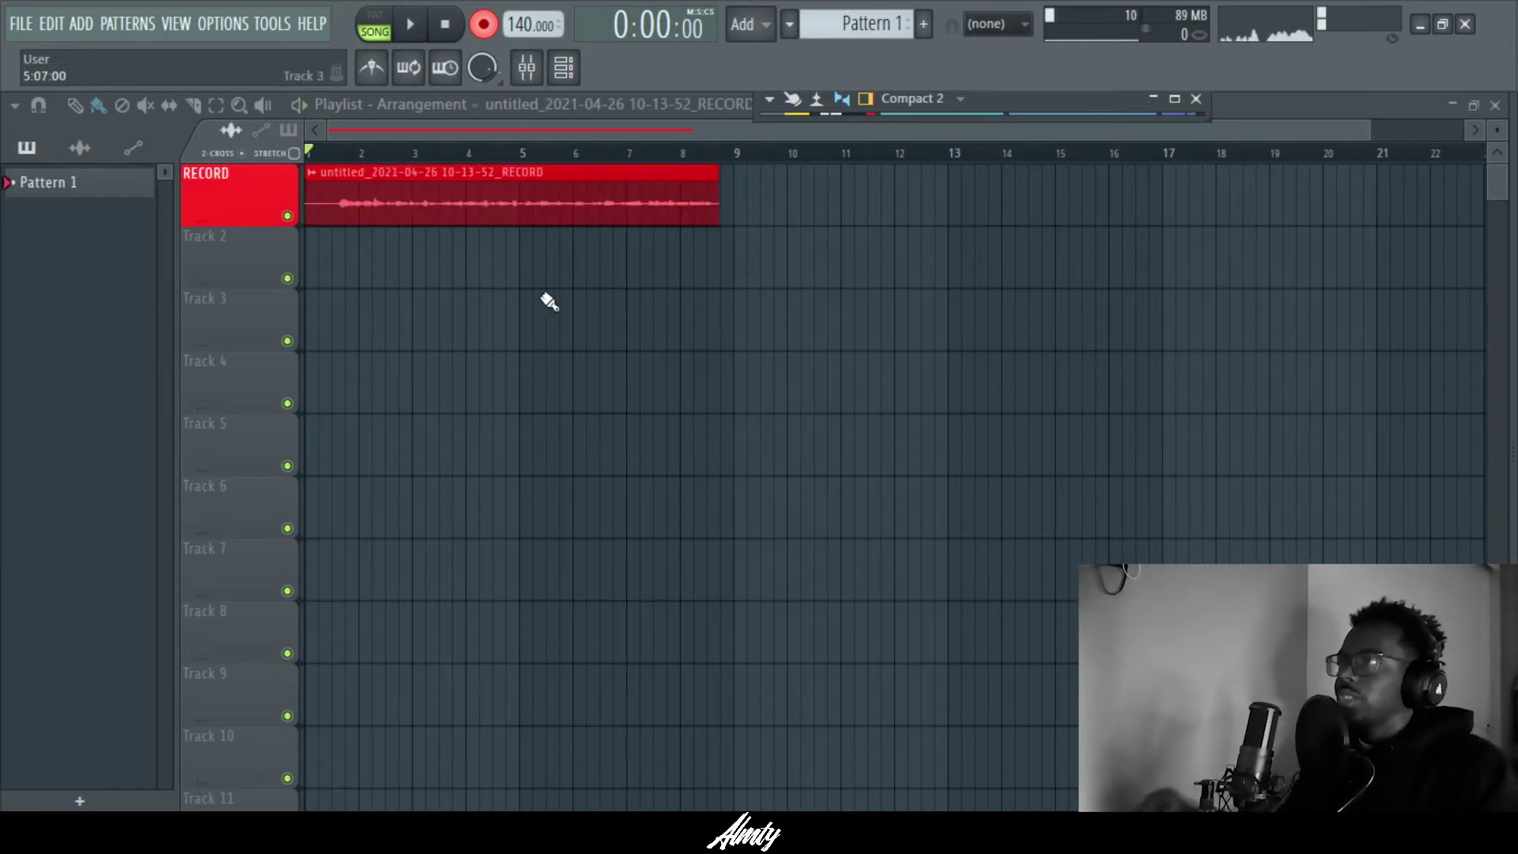
{"action": "left_click", "coordinate": [617, 155]}
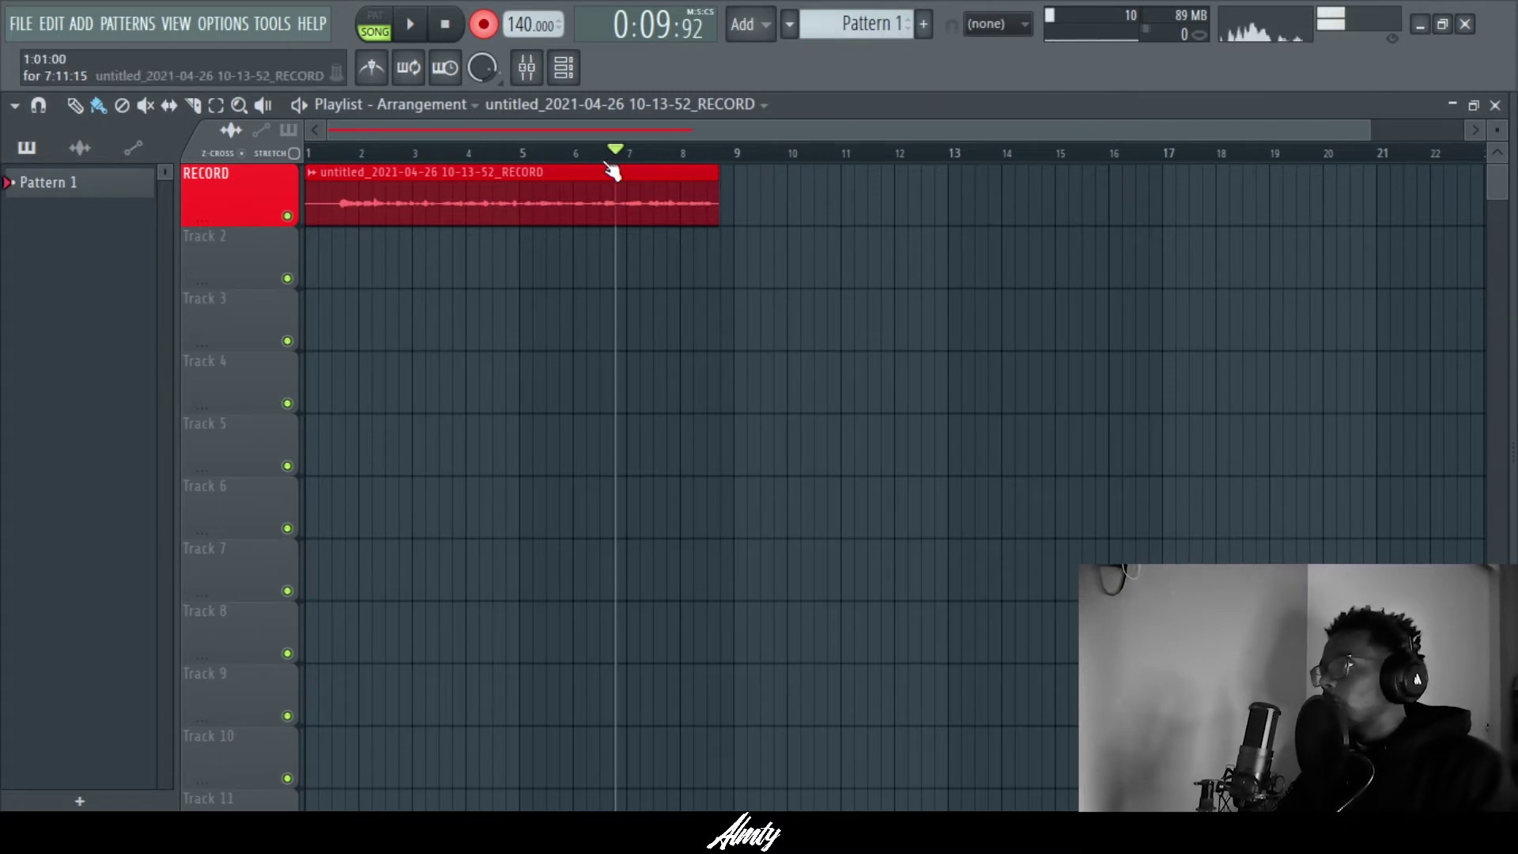
{"action": "left_click", "coordinate": [550, 155]}
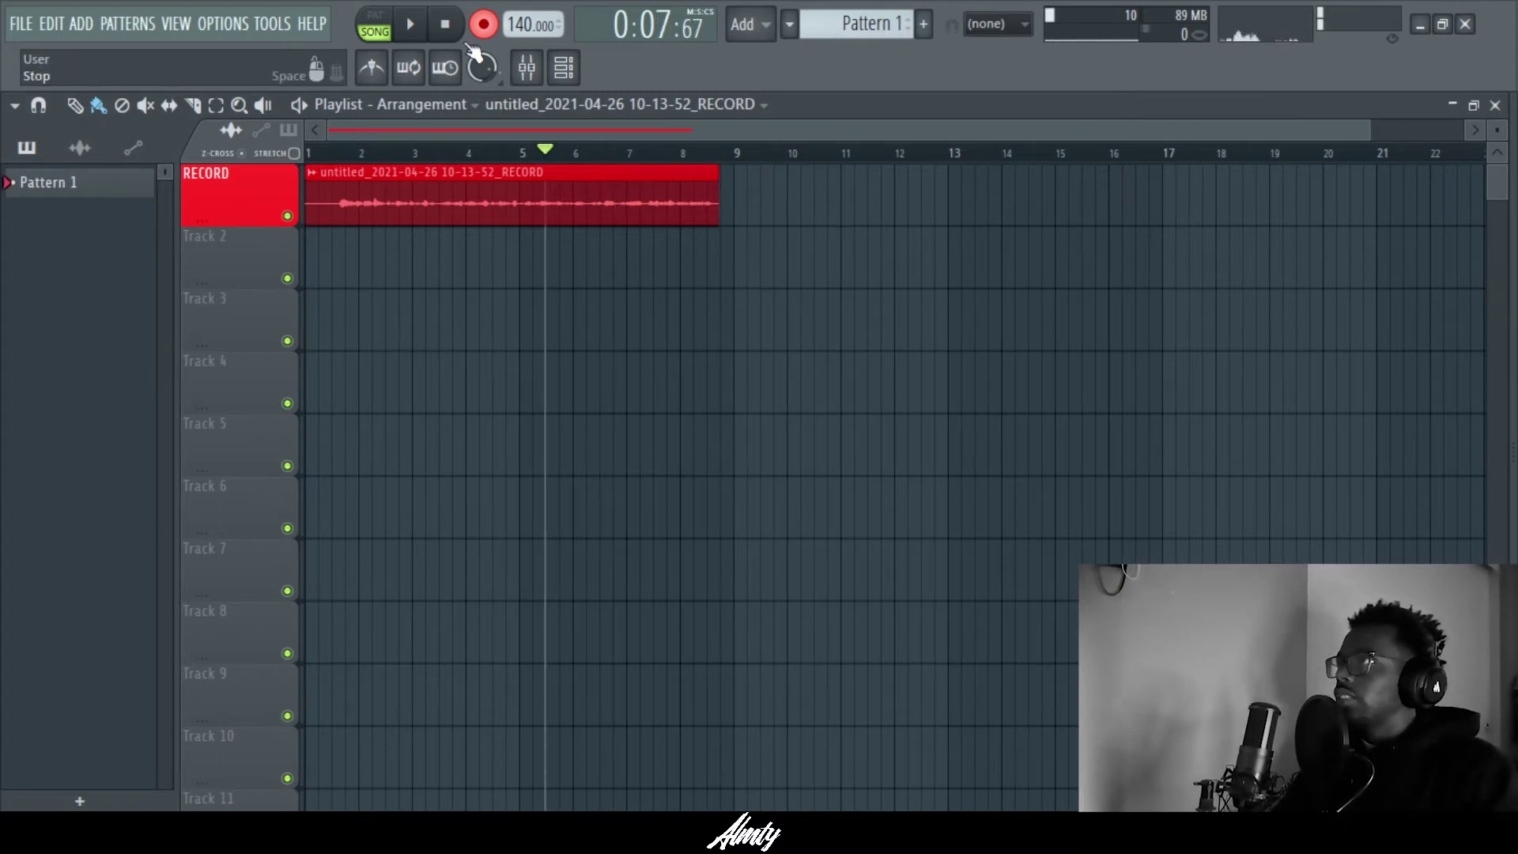
{"action": "left_click", "coordinate": [548, 153]}
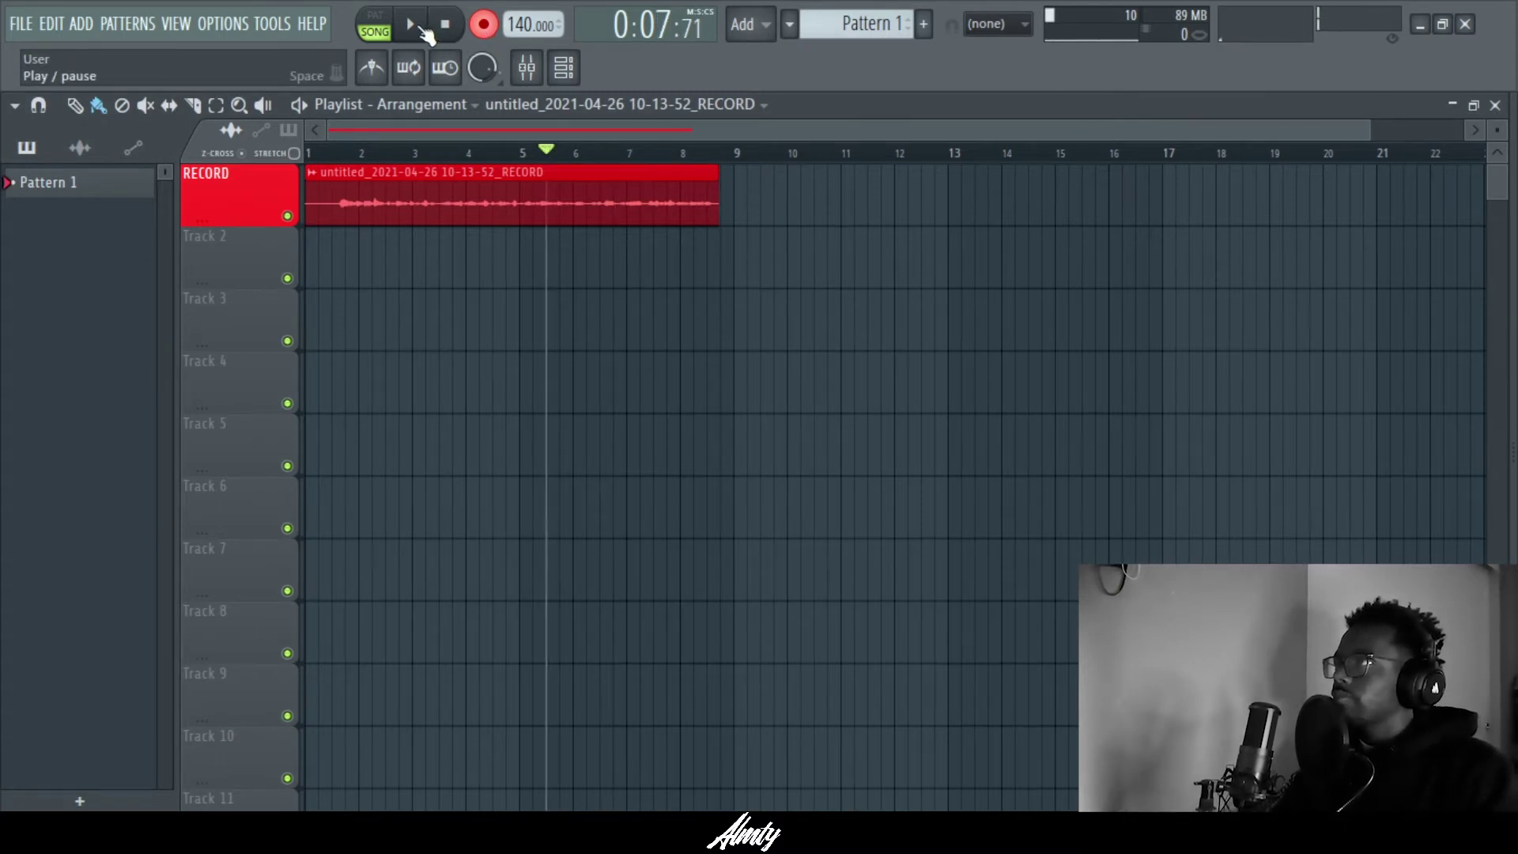
{"action": "left_click", "coordinate": [422, 28]}
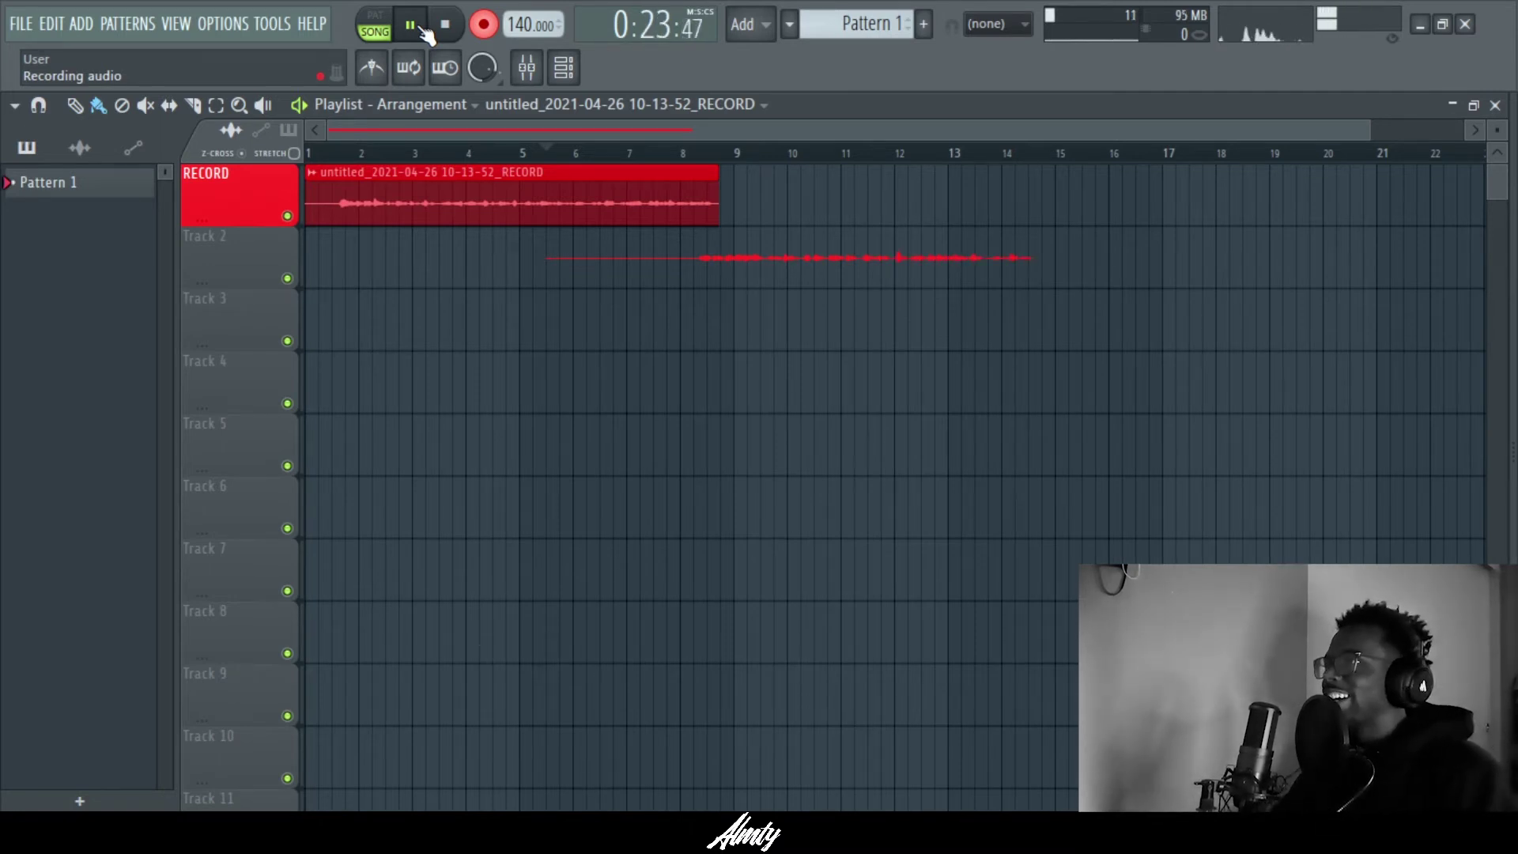
Step: Finish the second take and trim both clips to remove their overlap near bar 7.6
{"action": "left_click", "coordinate": [424, 28]}
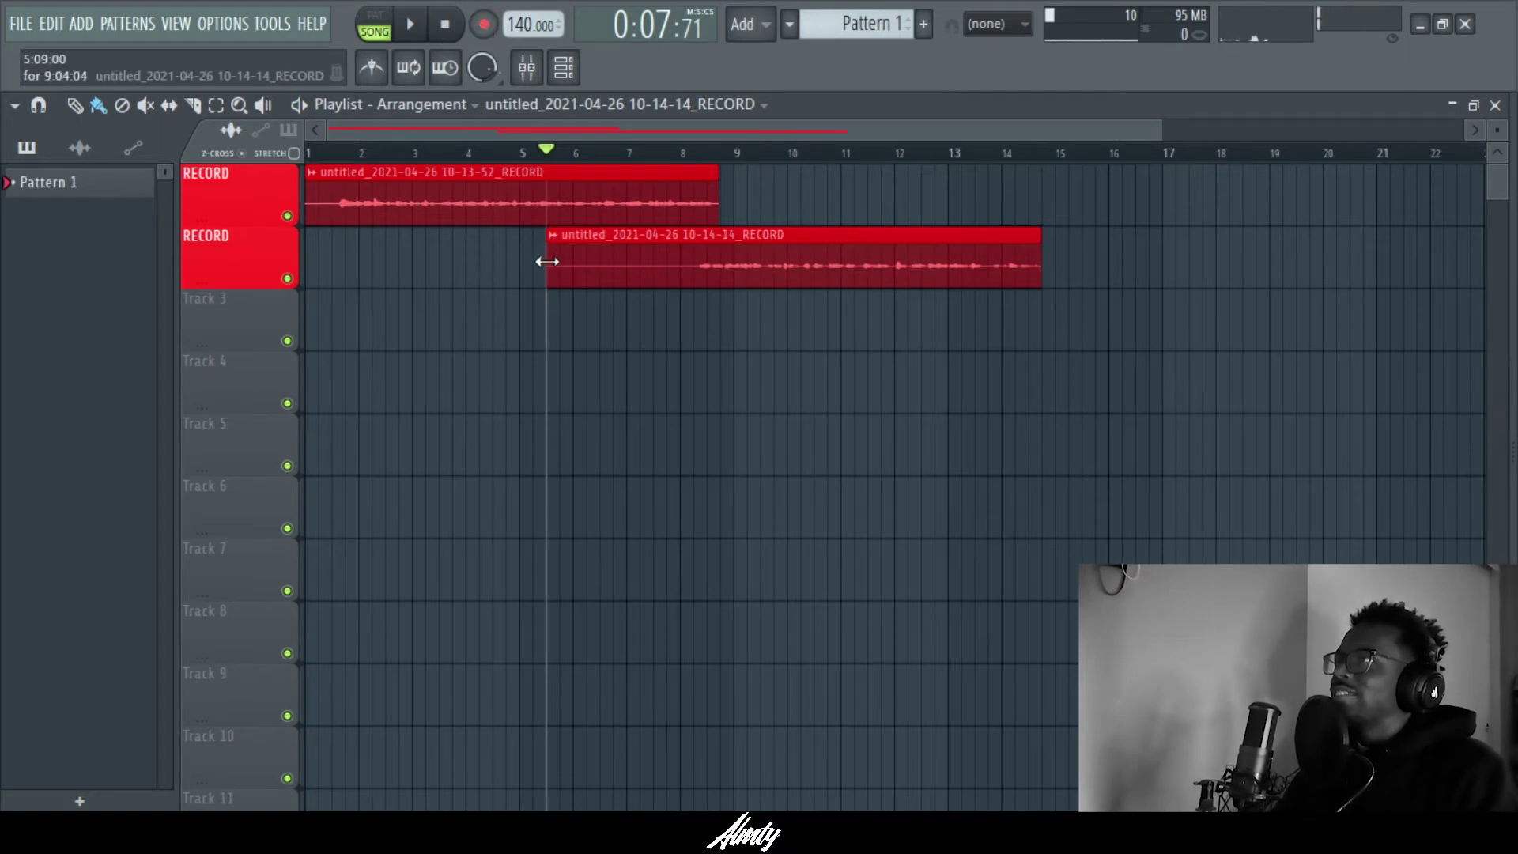
{"action": "left_click_drag", "start_coordinate": [547, 262], "coordinate": [793, 174]}
{"action": "scroll", "coordinate": [742, 153], "scroll_direction": "up", "scroll_amount": 4}
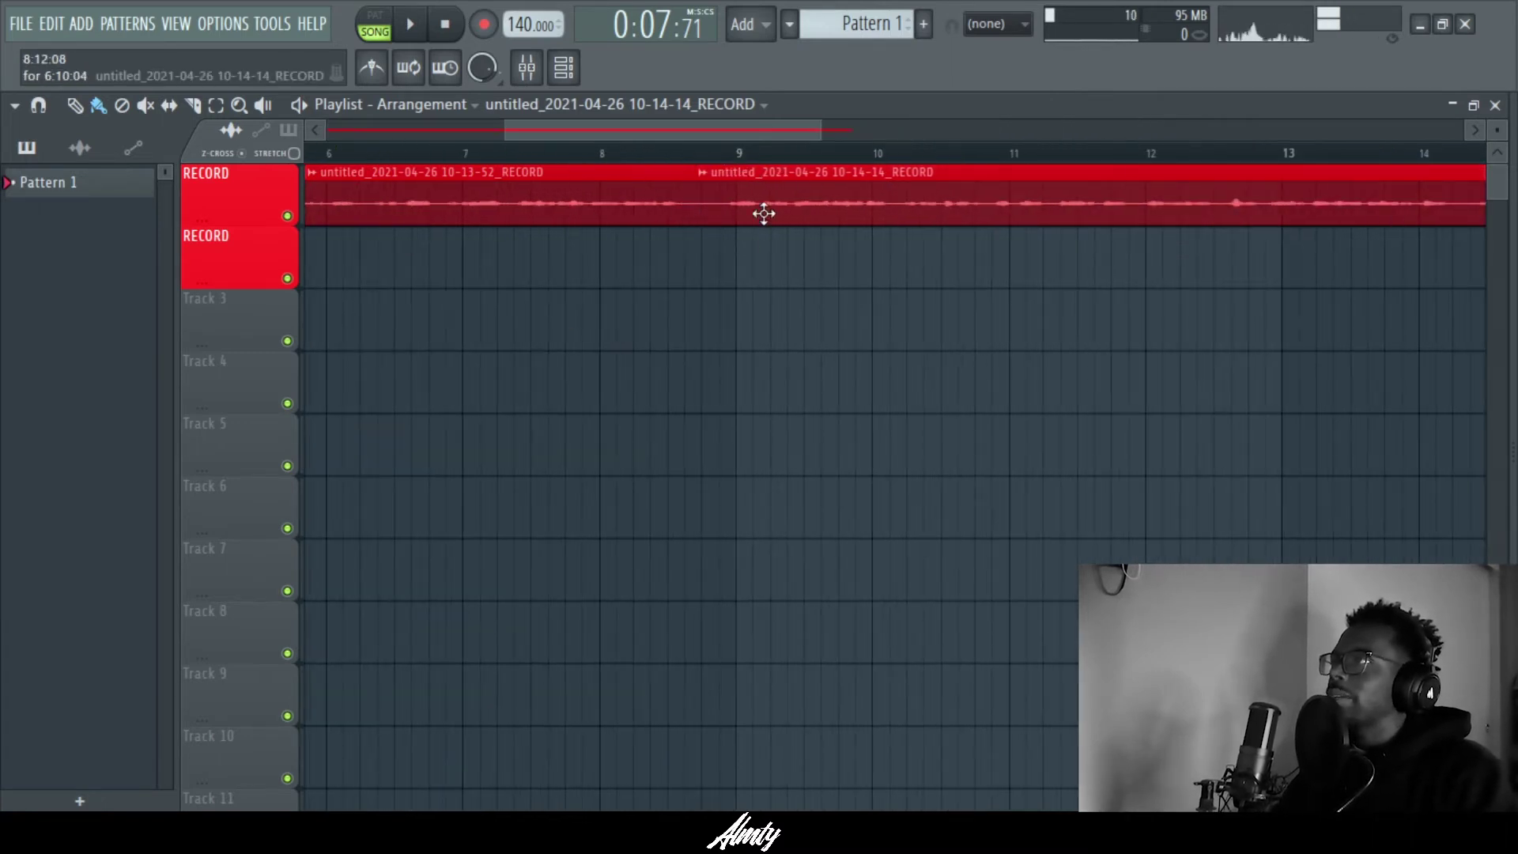
{"action": "left_click_drag", "start_coordinate": [702, 191], "coordinate": [684, 284]}
{"action": "left_click", "coordinate": [583, 150]}
{"action": "scroll", "coordinate": [669, 162], "scroll_direction": "up", "scroll_amount": 4}
{"action": "left_click_drag", "start_coordinate": [622, 260], "coordinate": [528, 281]}
{"action": "key", "text": "space"}
{"action": "key", "text": "space"}
{"action": "key", "text": "space"}
{"action": "key", "text": "space"}
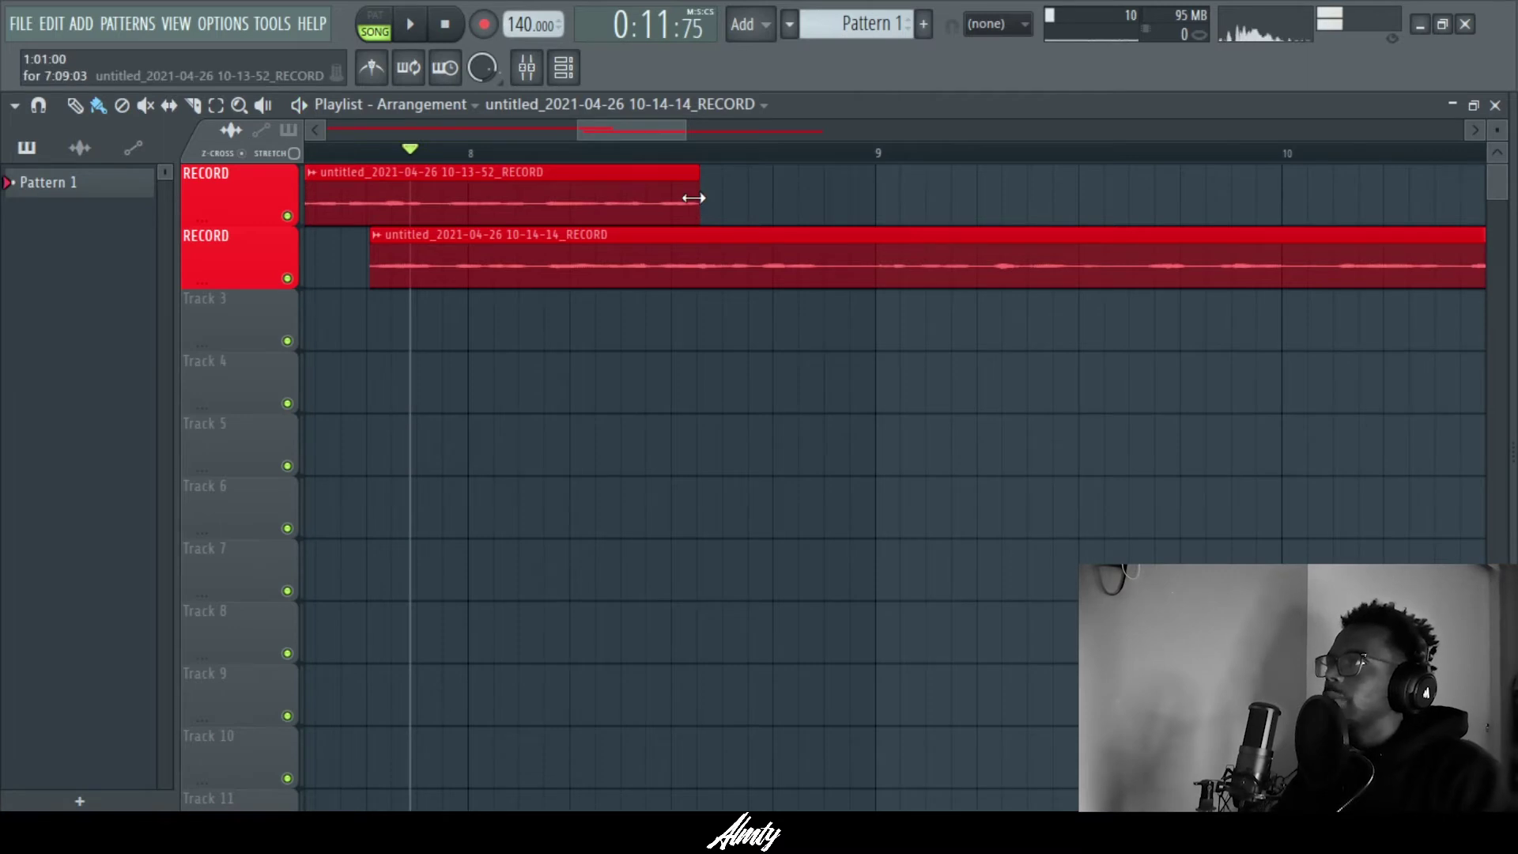
{"action": "left_click_drag", "start_coordinate": [371, 264], "coordinate": [427, 288]}
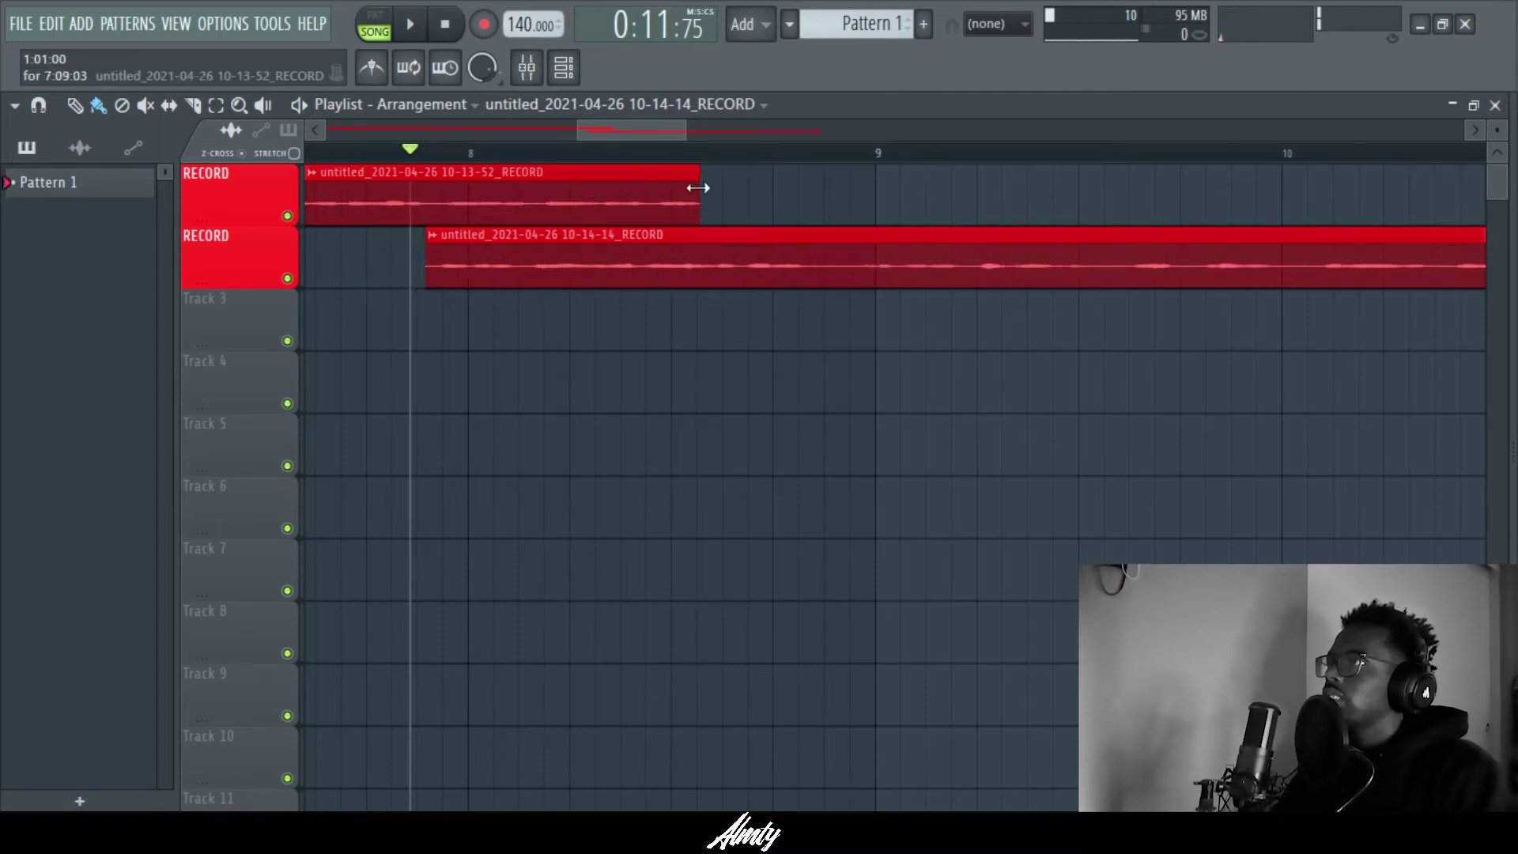
{"action": "left_click_drag", "start_coordinate": [698, 187], "coordinate": [429, 179]}
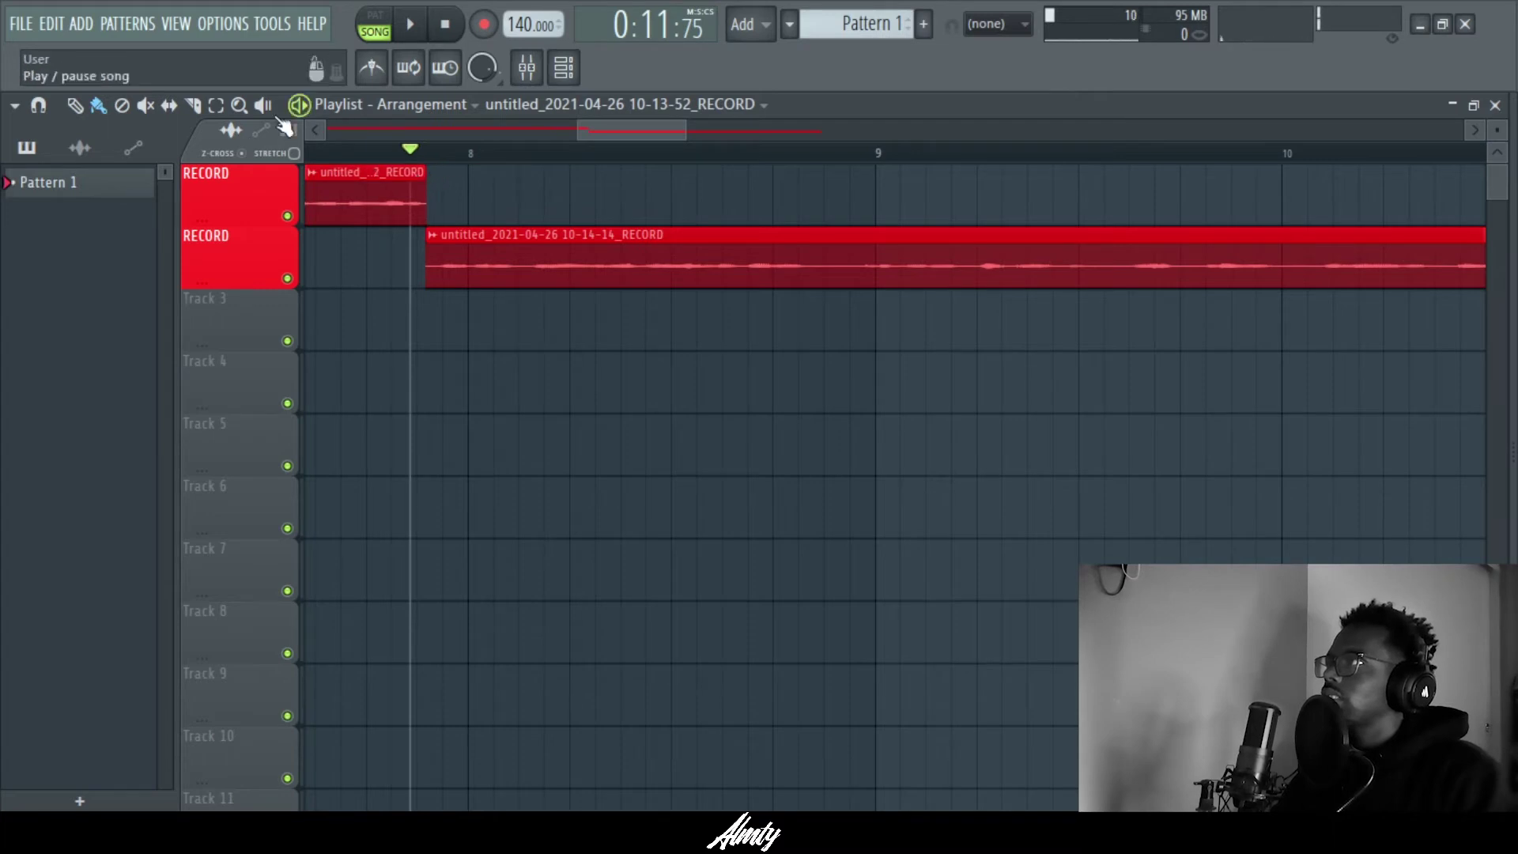
Step: Place the second take on track 1 right after the first, and check the join by playback
{"action": "left_click", "coordinate": [215, 104]}
{"action": "key", "text": "shift+Up"}
{"action": "key", "text": "space"}
{"action": "left_click", "coordinate": [369, 157]}
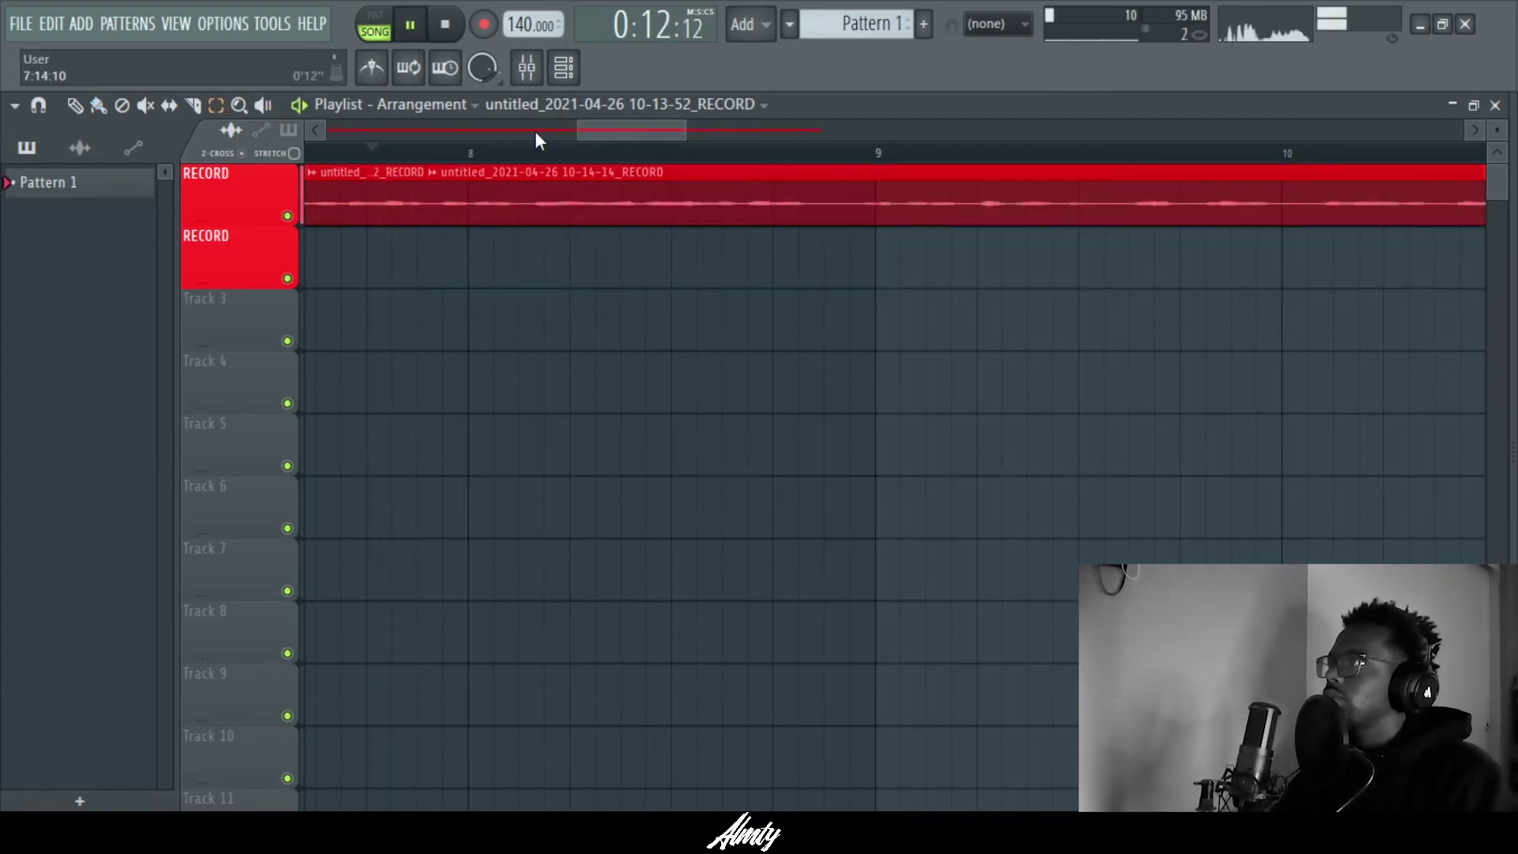
{"action": "left_click_drag", "start_coordinate": [597, 131], "coordinate": [327, 162]}
{"action": "left_click", "coordinate": [76, 104]}
{"action": "key", "text": "space"}
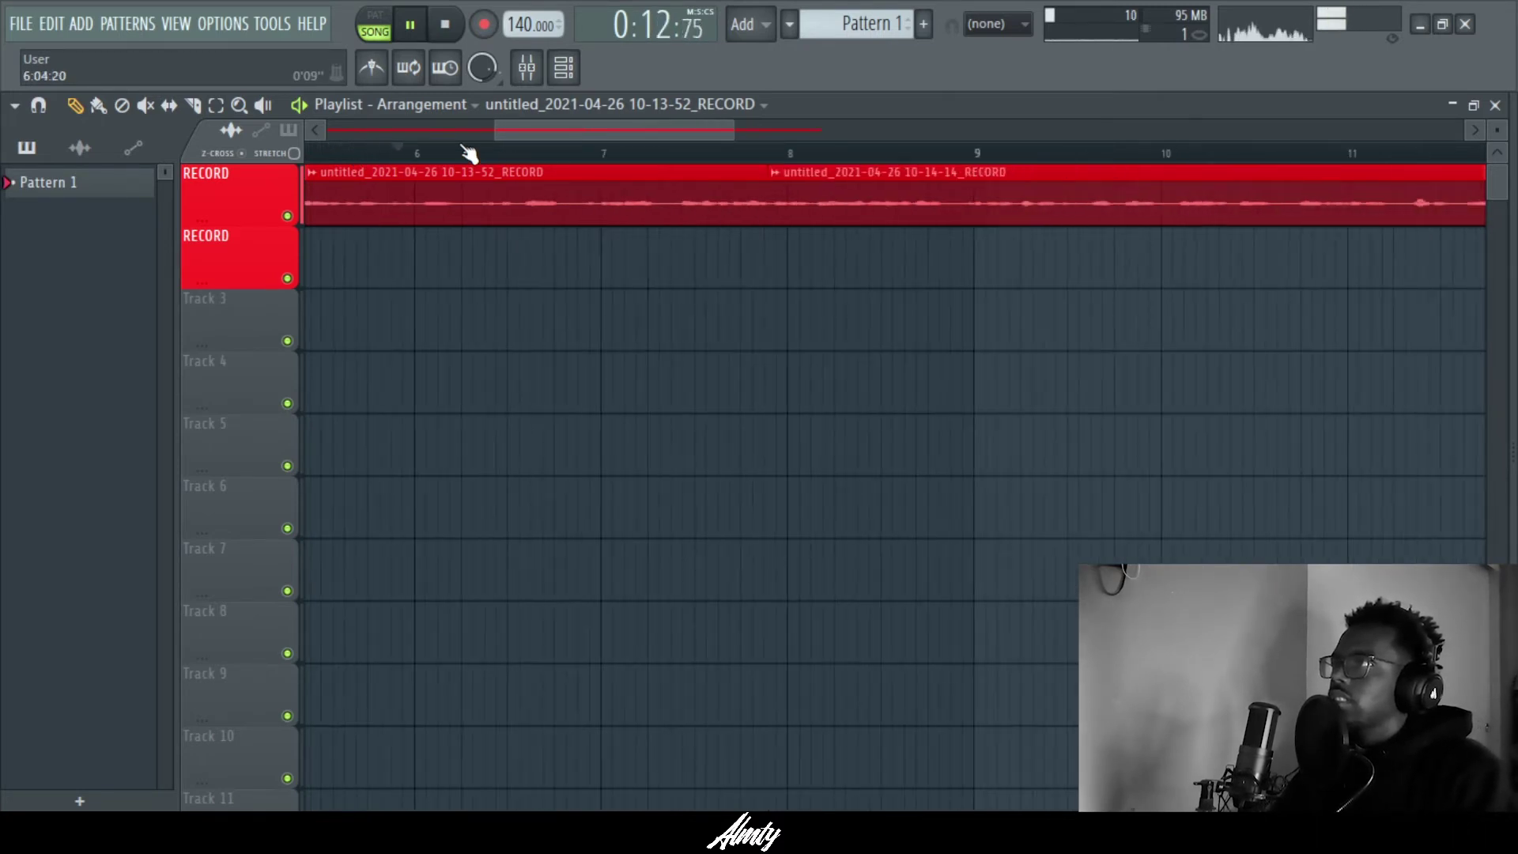
{"action": "scroll", "coordinate": [469, 153], "scroll_direction": "down", "scroll_amount": 5}
{"action": "key", "text": "space"}
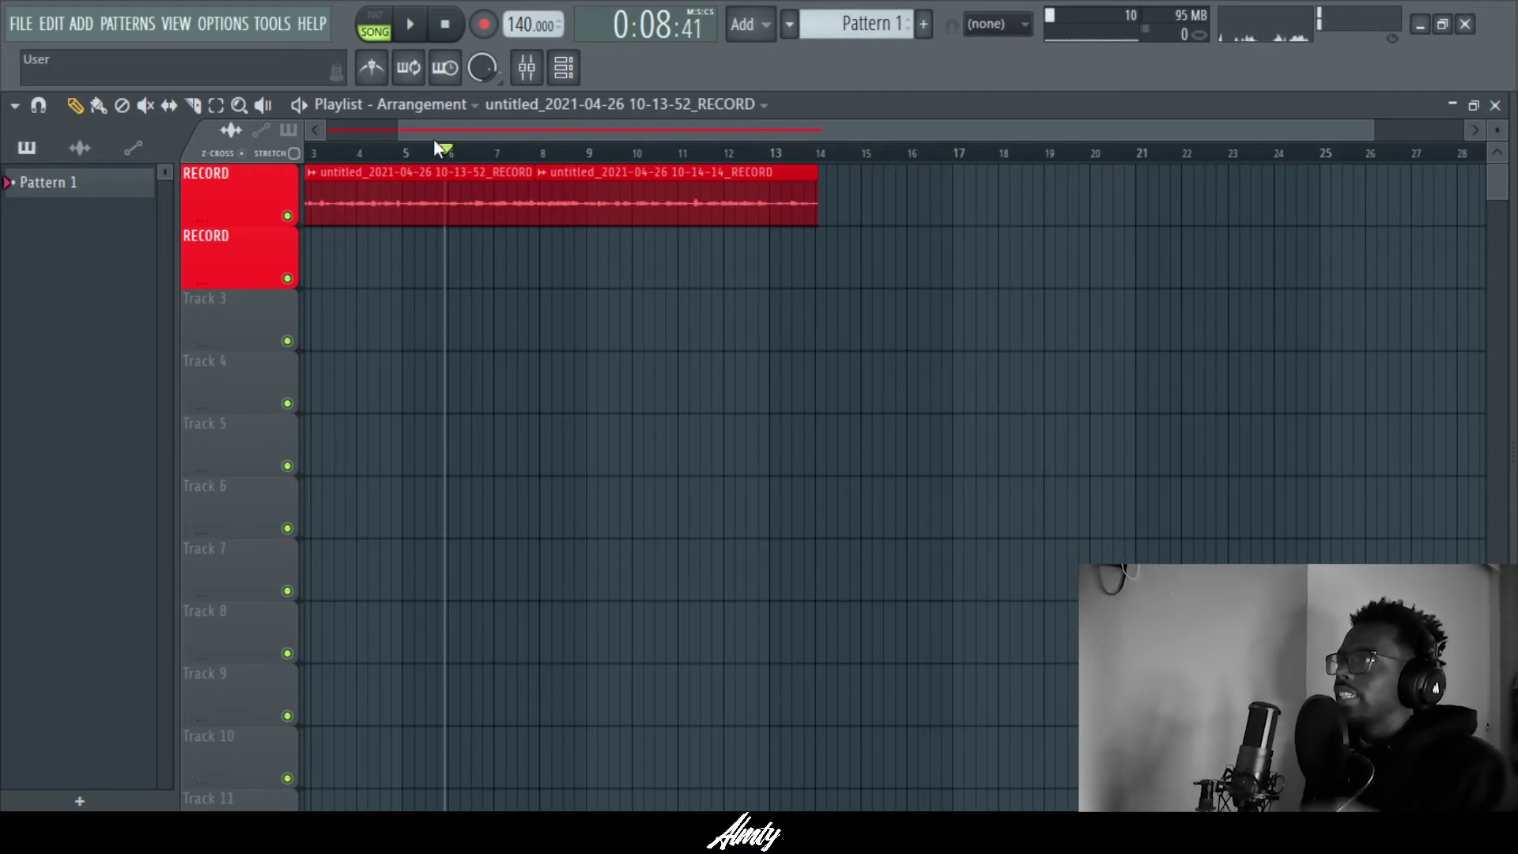
Step: Consolidate the RECORD track from track start into one clip spanning bars 1–14
{"action": "right_click", "coordinate": [256, 196]}
{"action": "mouse_move", "coordinate": [378, 483]}
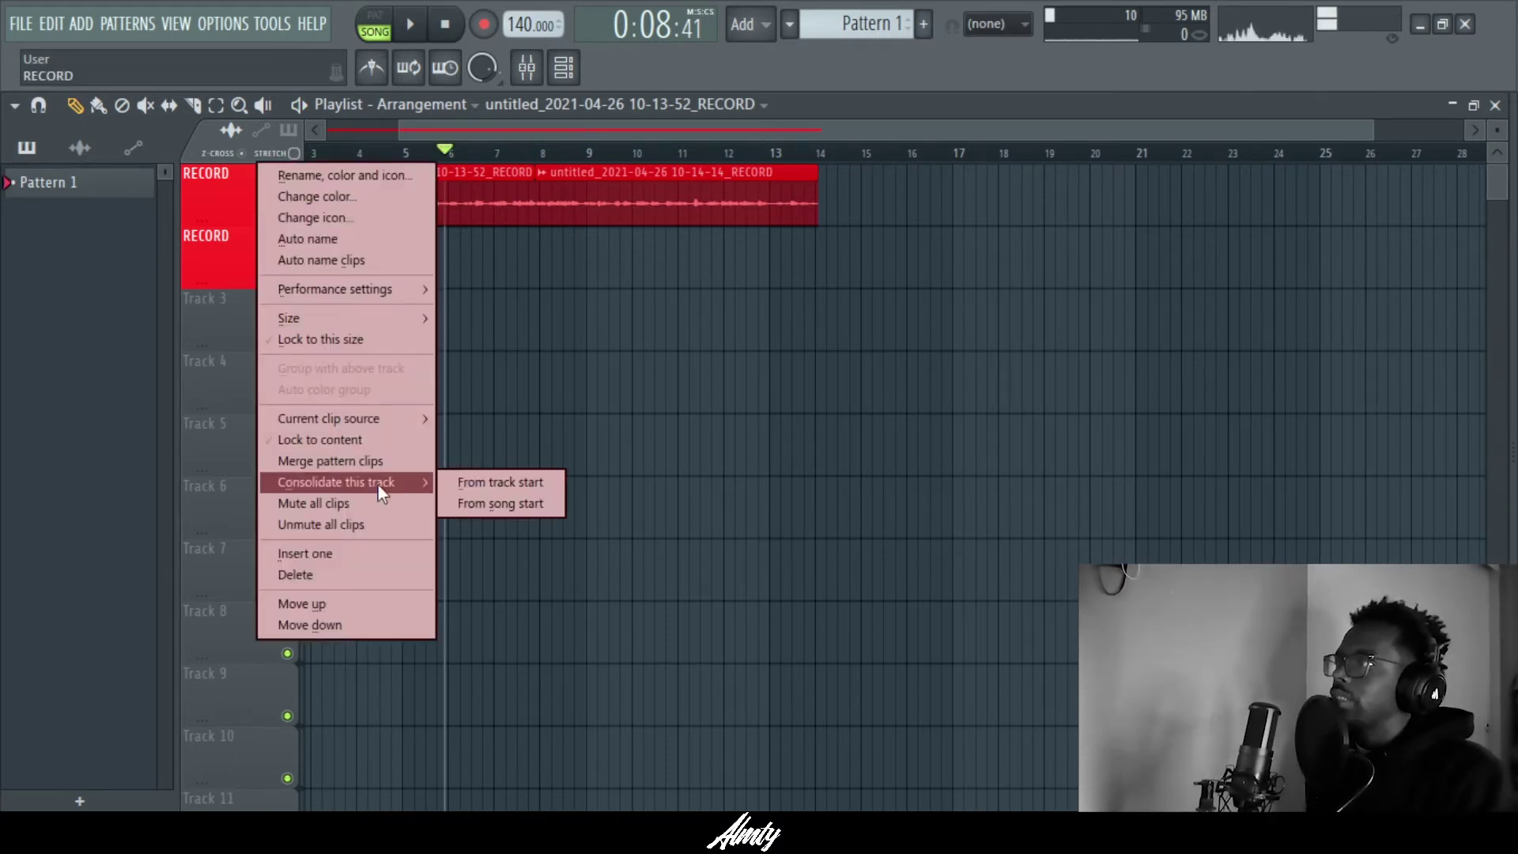
{"action": "left_click", "coordinate": [481, 492]}
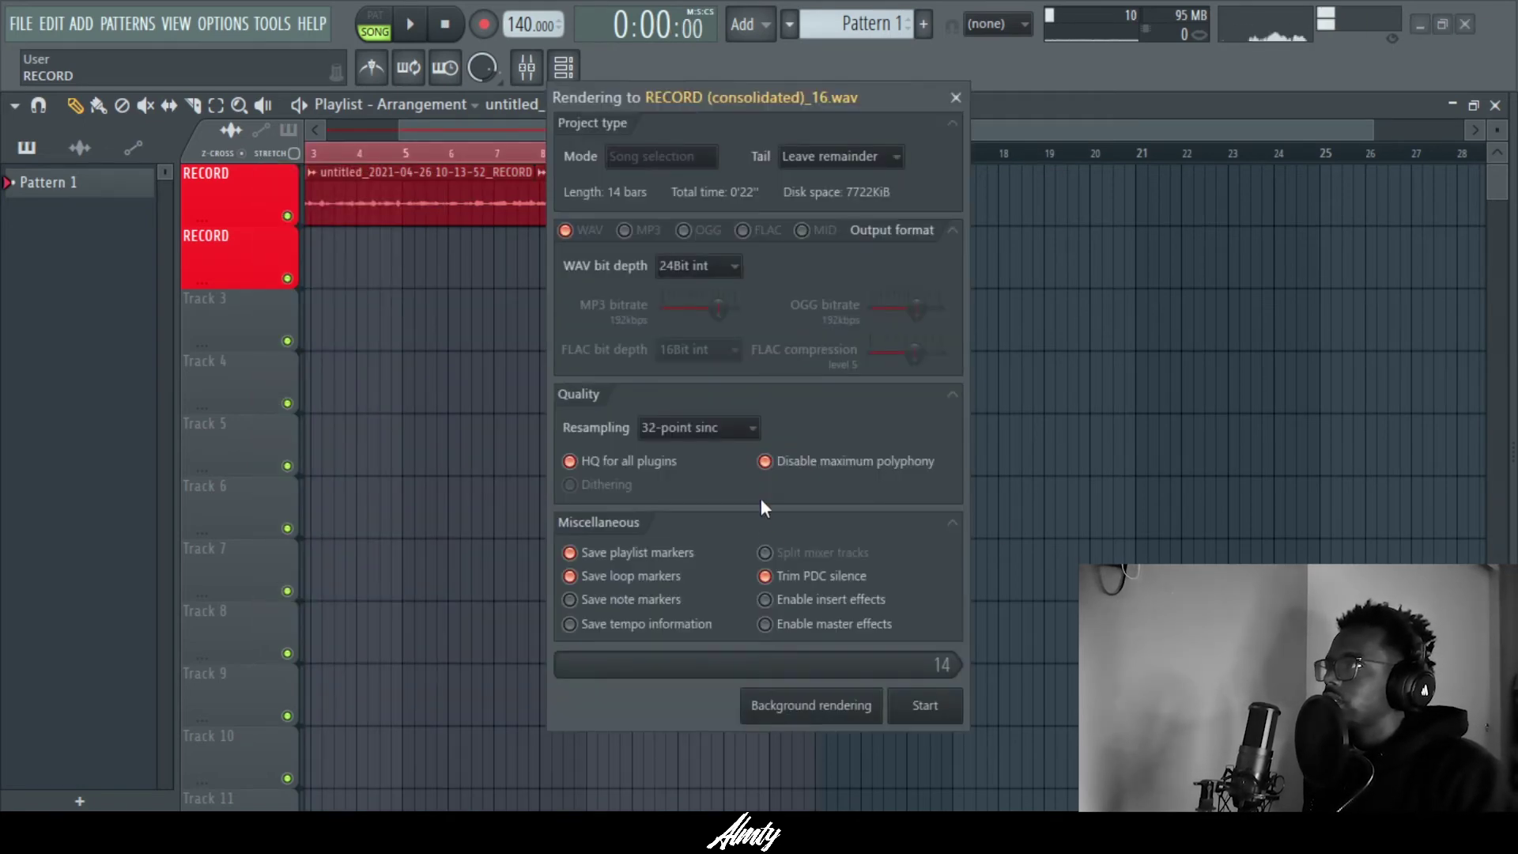
{"action": "left_click", "coordinate": [929, 706]}
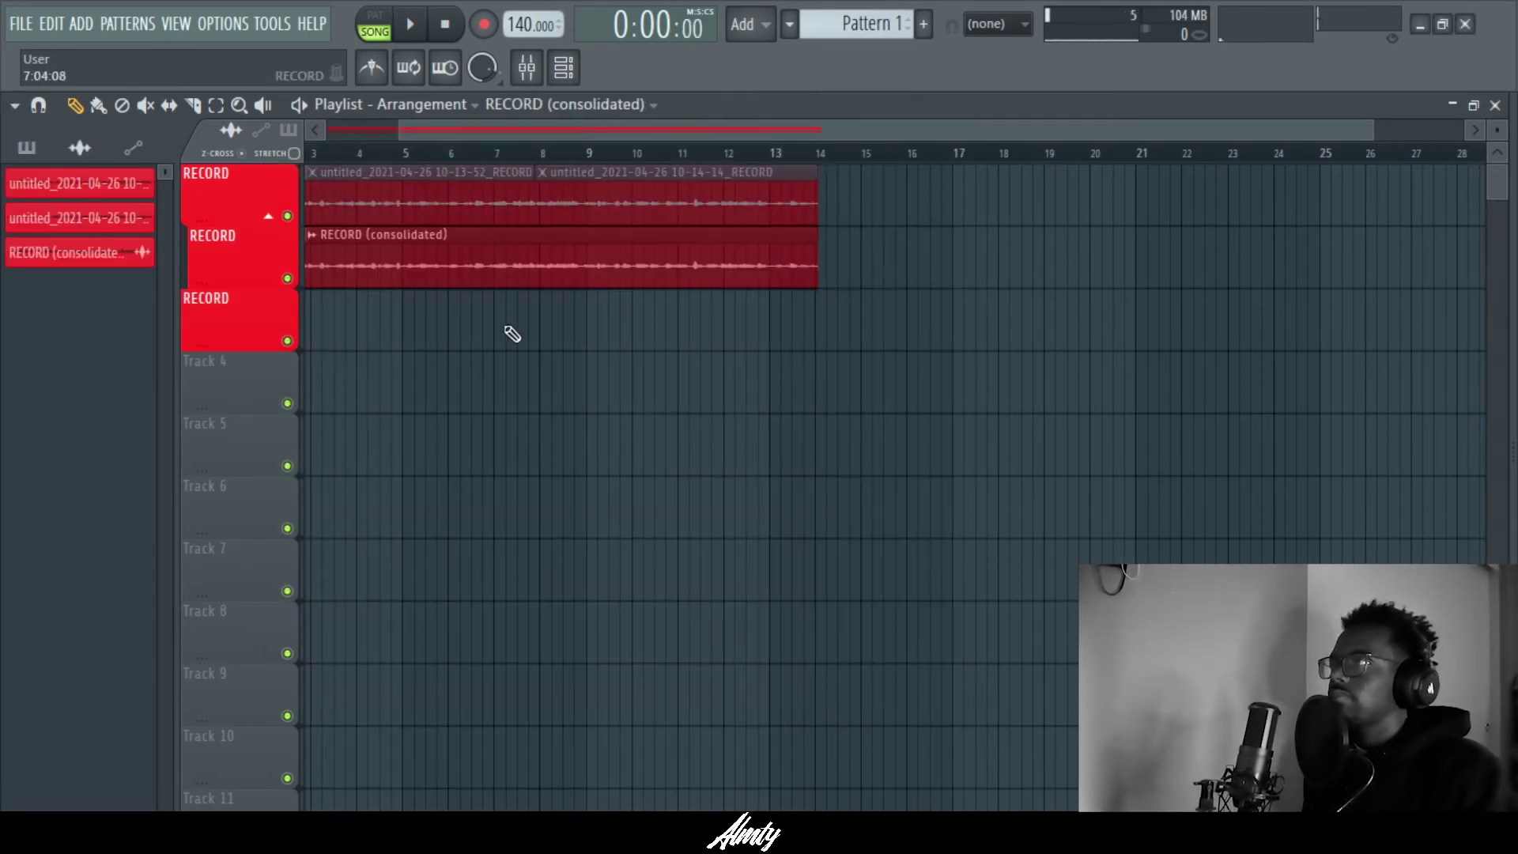
{"action": "scroll", "coordinate": [586, 159], "scroll_direction": "up", "scroll_amount": 5}
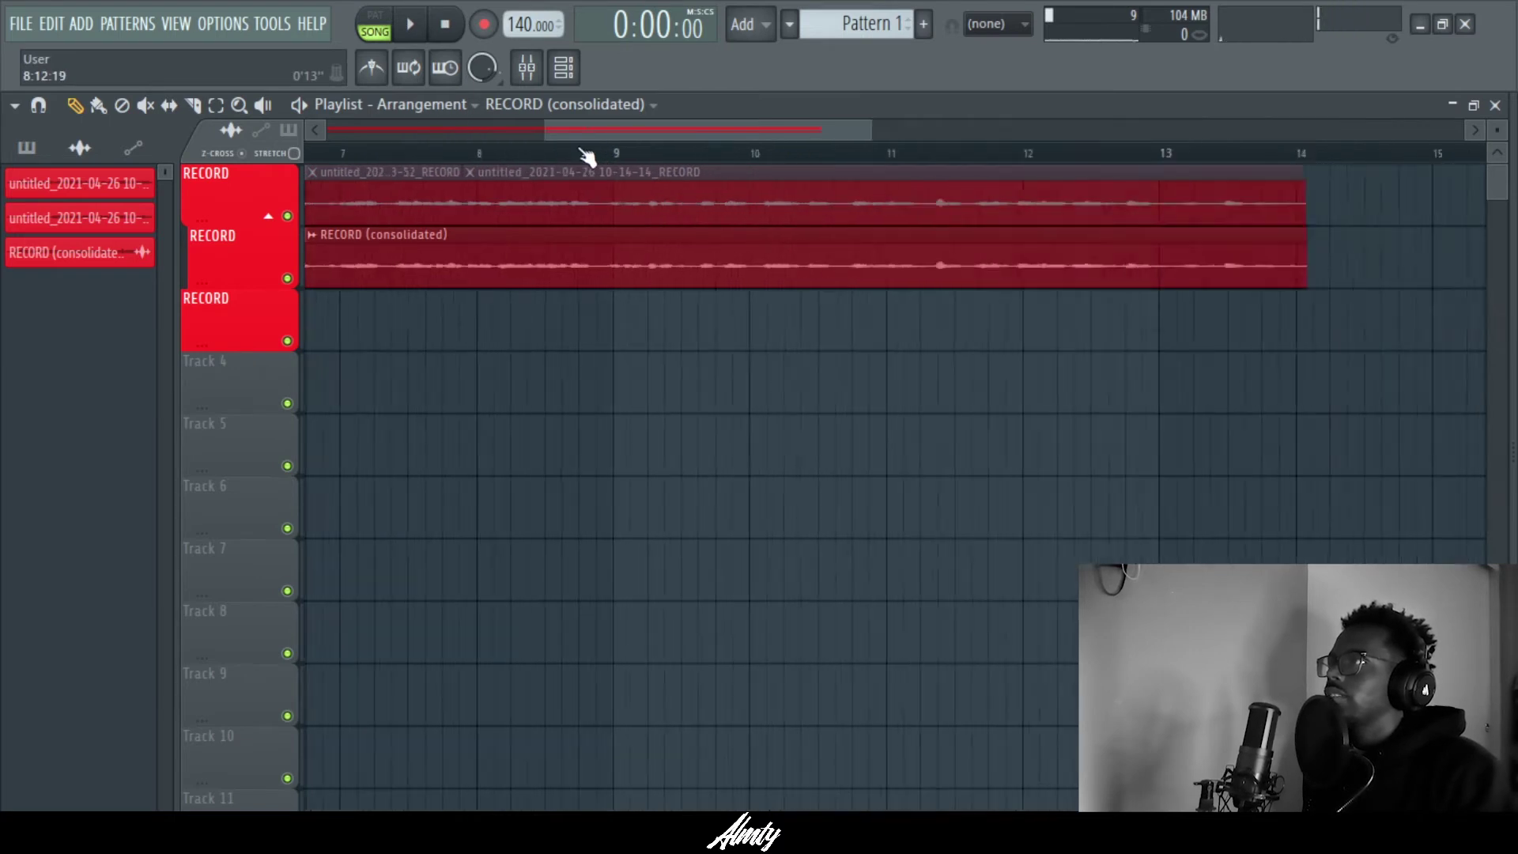
{"action": "left_click_drag", "start_coordinate": [716, 128], "coordinate": [645, 126]}
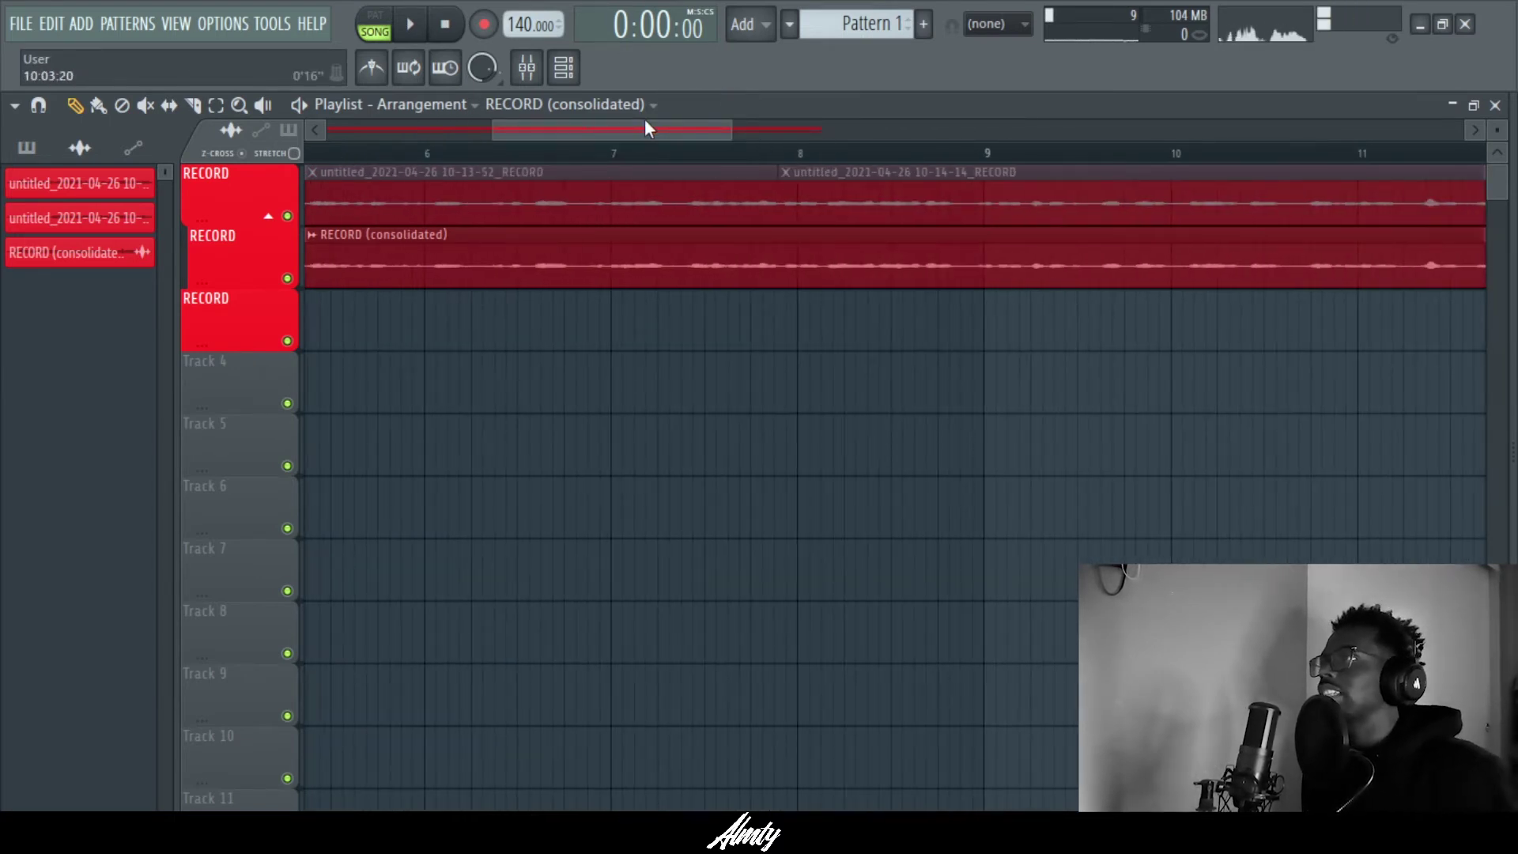
{"action": "scroll", "coordinate": [684, 158], "scroll_direction": "down", "scroll_amount": 3}
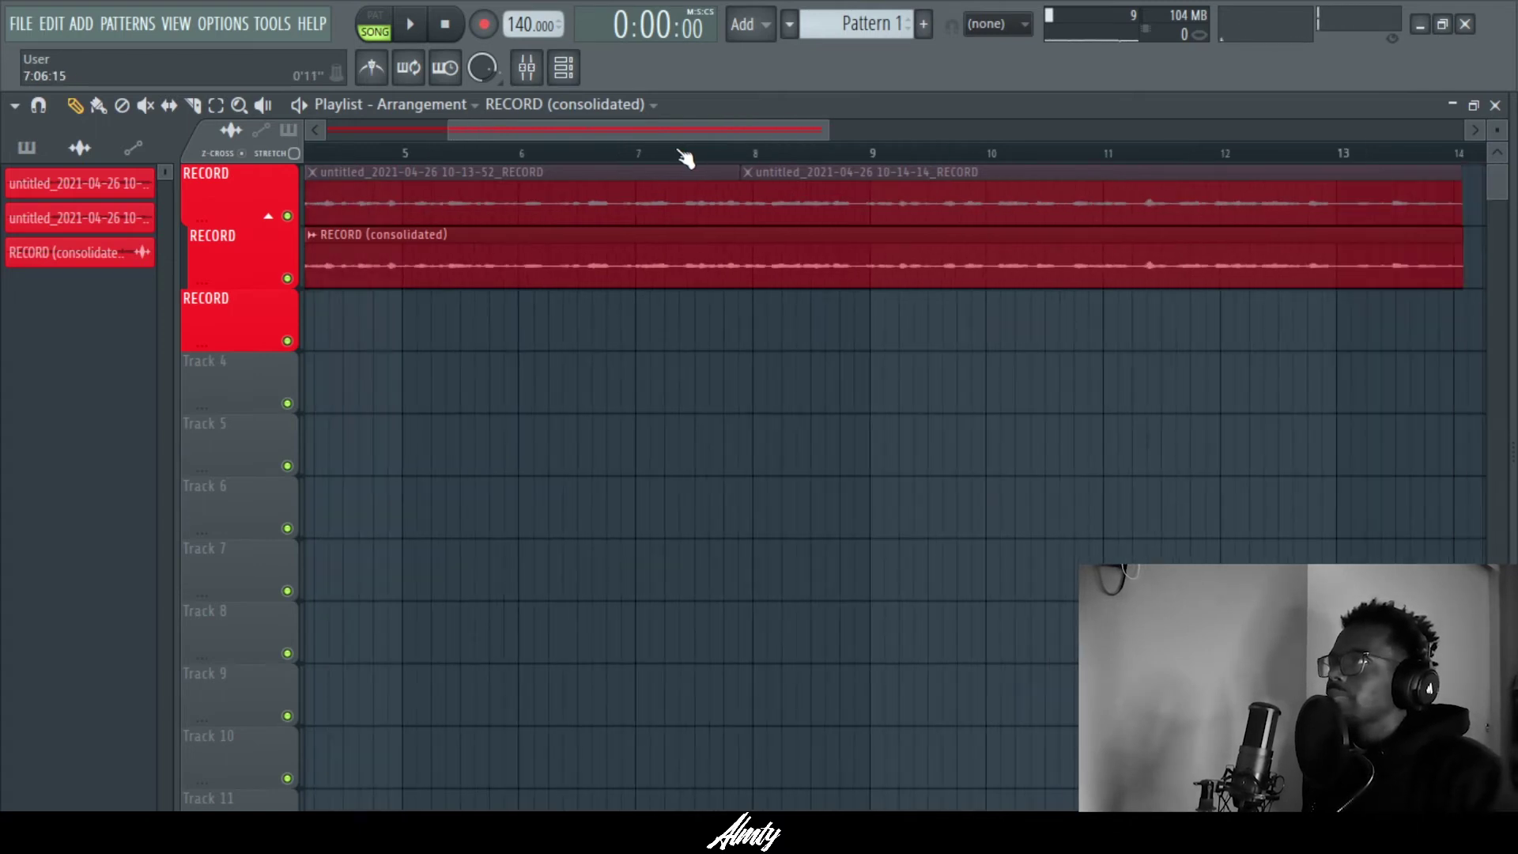
{"action": "scroll", "coordinate": [685, 158], "scroll_direction": "down", "scroll_amount": 1}
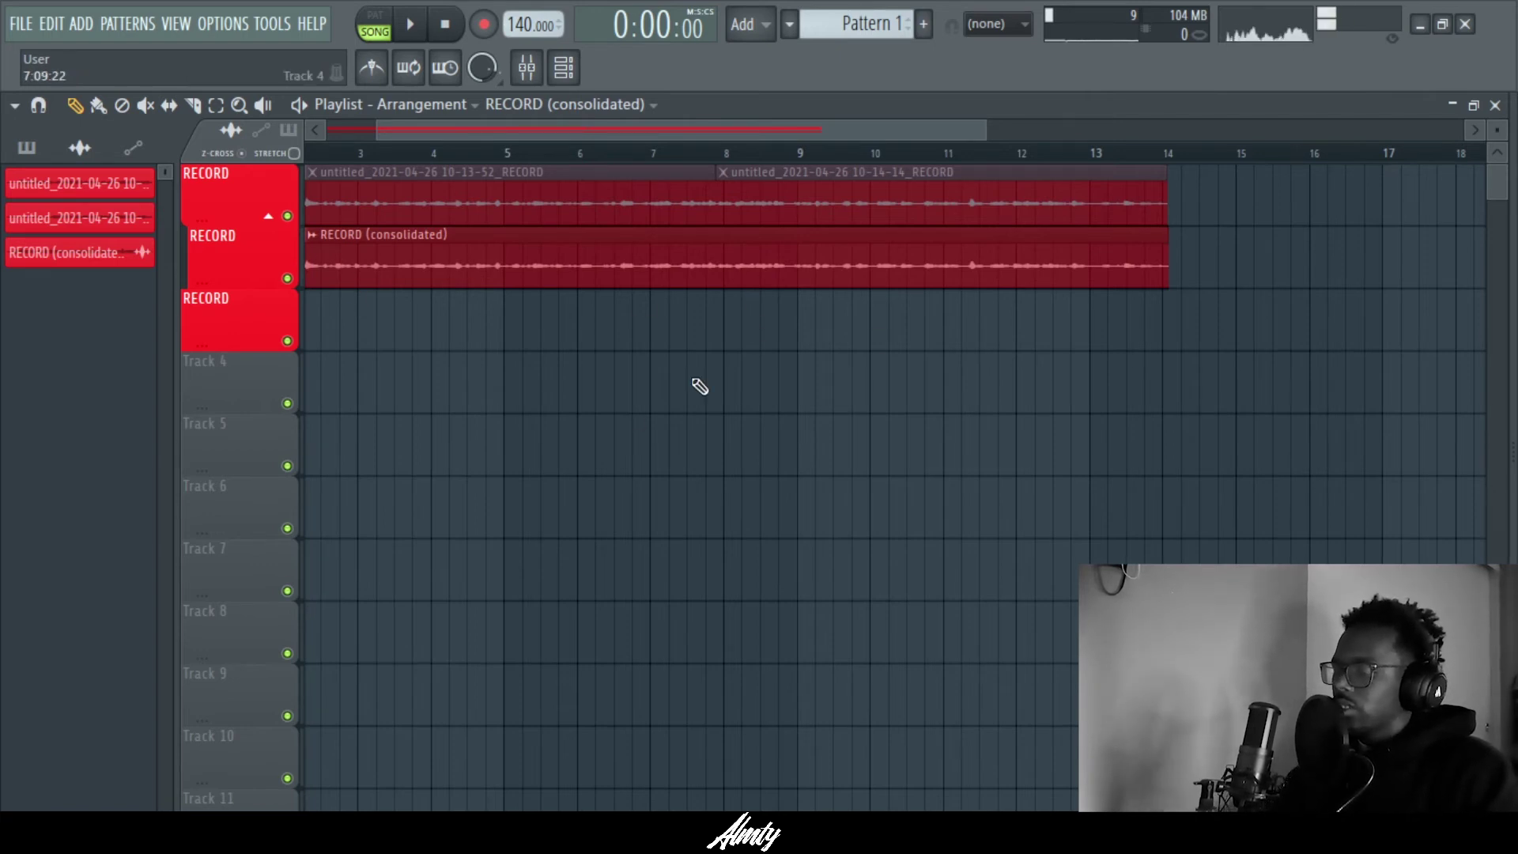
Step: Route both original vocal takes to mixer track 4 instead of Master
{"action": "double_click", "coordinate": [391, 173]}
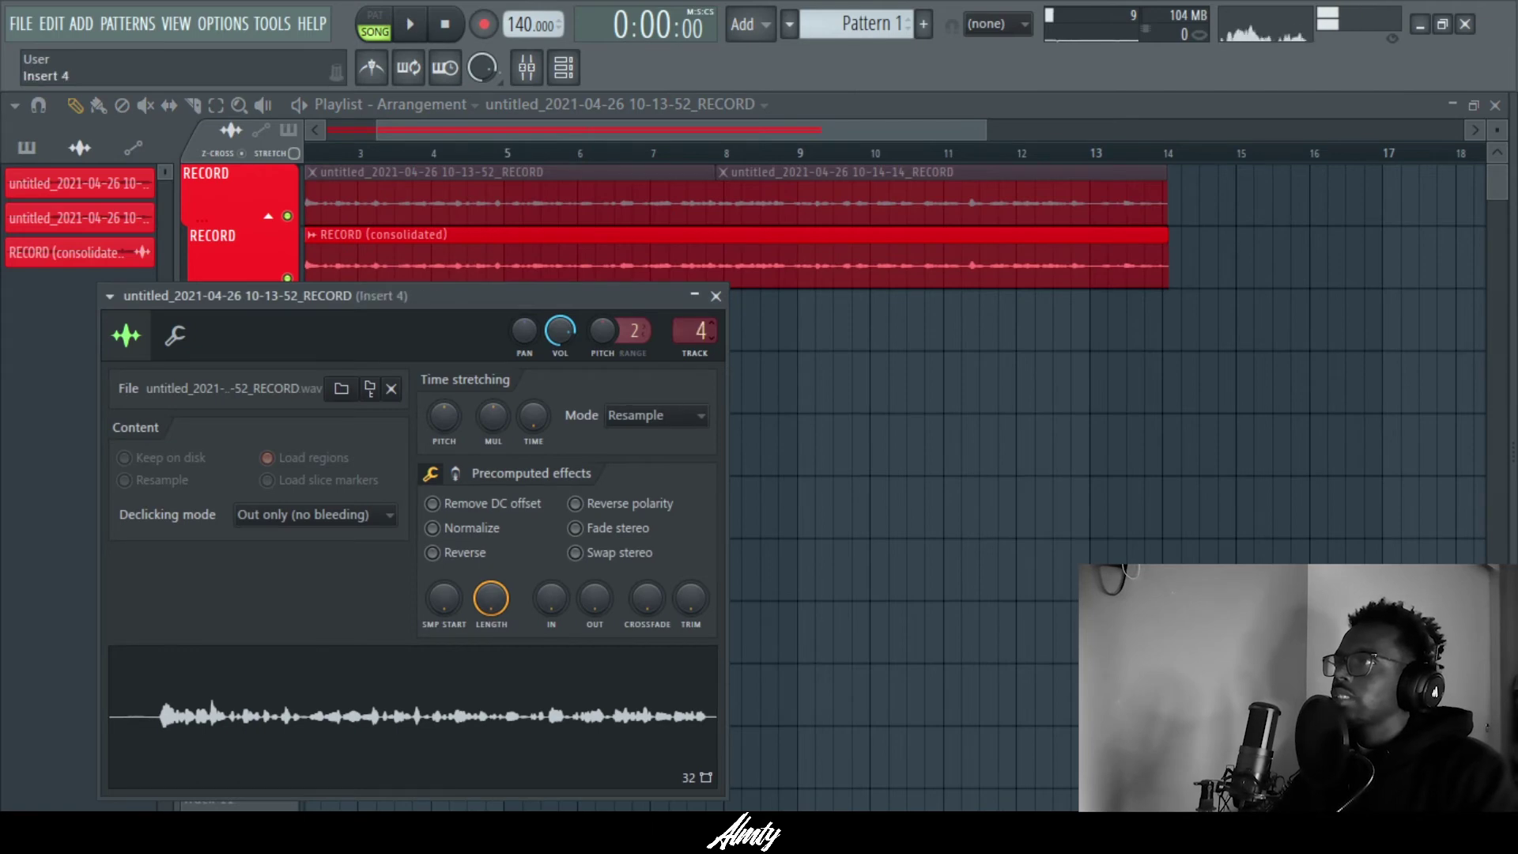
{"action": "double_click", "coordinate": [914, 222]}
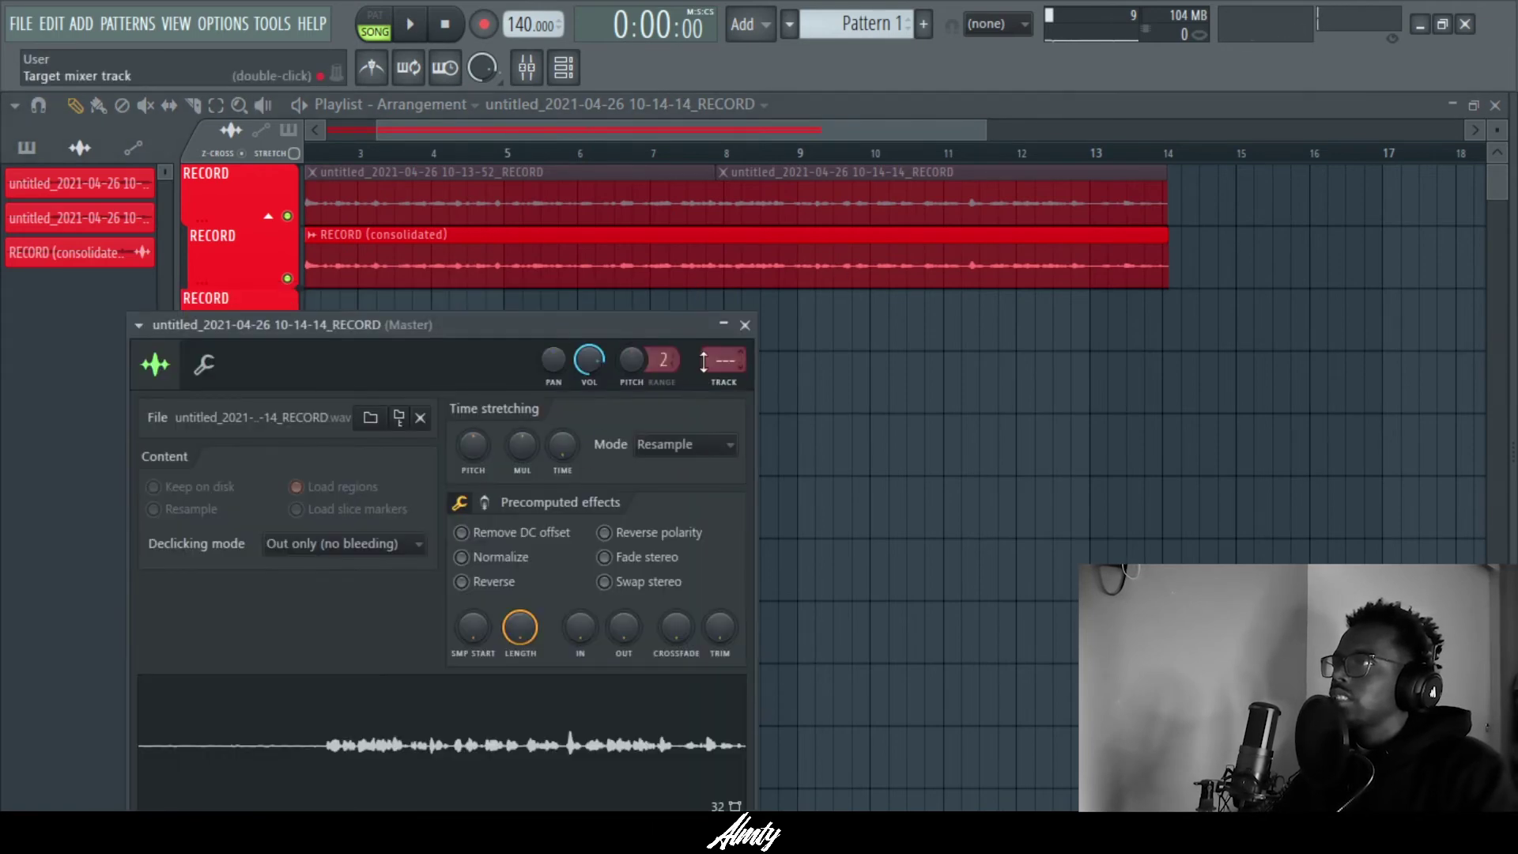
{"action": "mouse_move", "coordinate": [705, 361]}
{"action": "left_mouse_down"}
{"action": "mouse_move", "coordinate": [704, 340]}
{"action": "mouse_move", "coordinate": [724, 358]}
{"action": "left_mouse_up"}
{"action": "left_click", "coordinate": [745, 325]}
Step: Mute the consolidated clip's track and unmute the two original vocal takes
{"action": "key", "text": "Delete"}
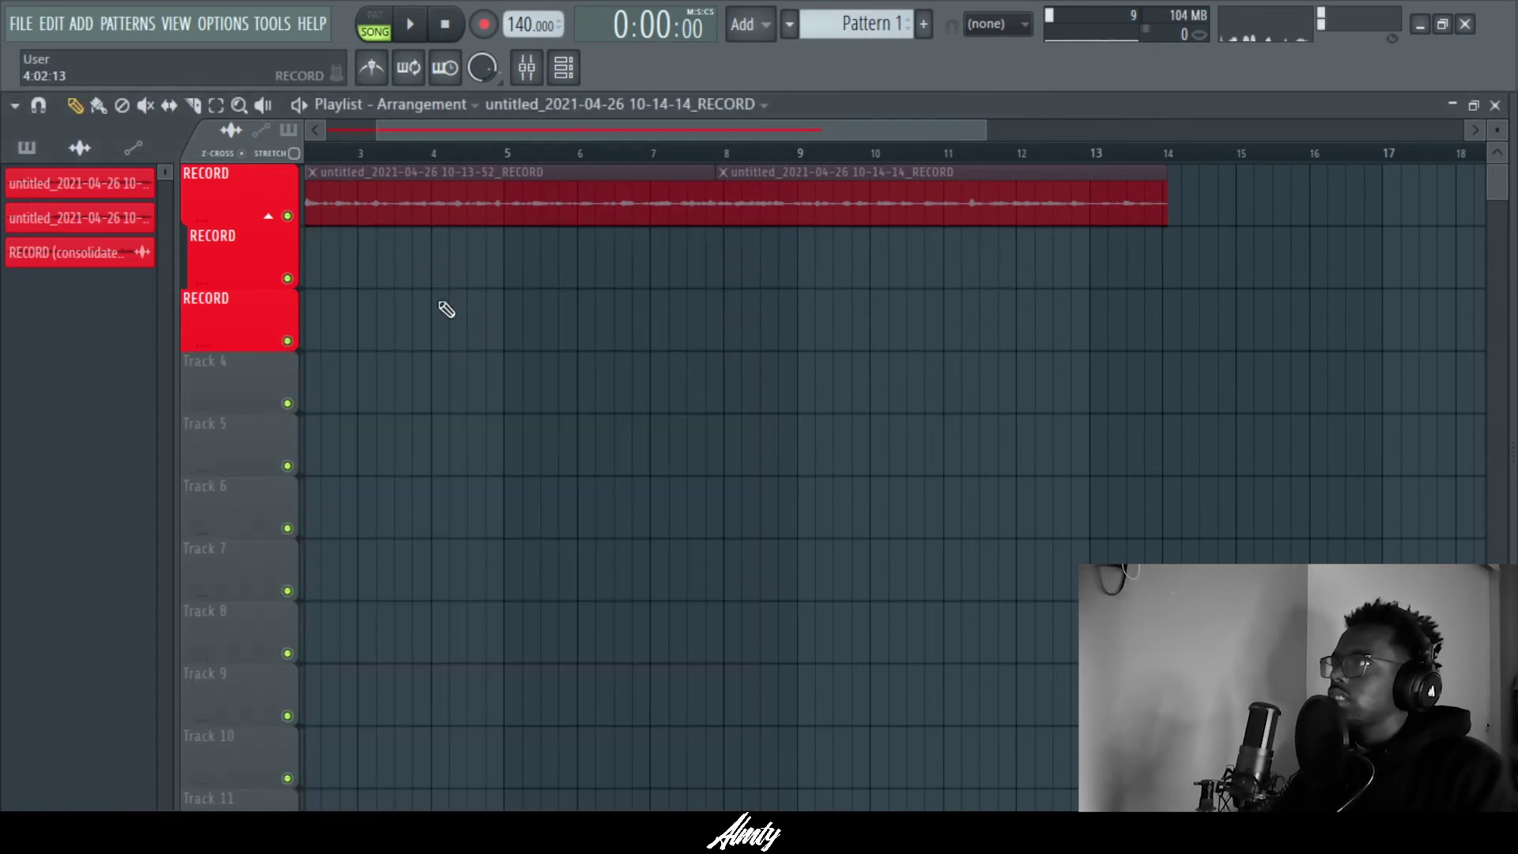
{"action": "key", "text": "ctrl+z"}
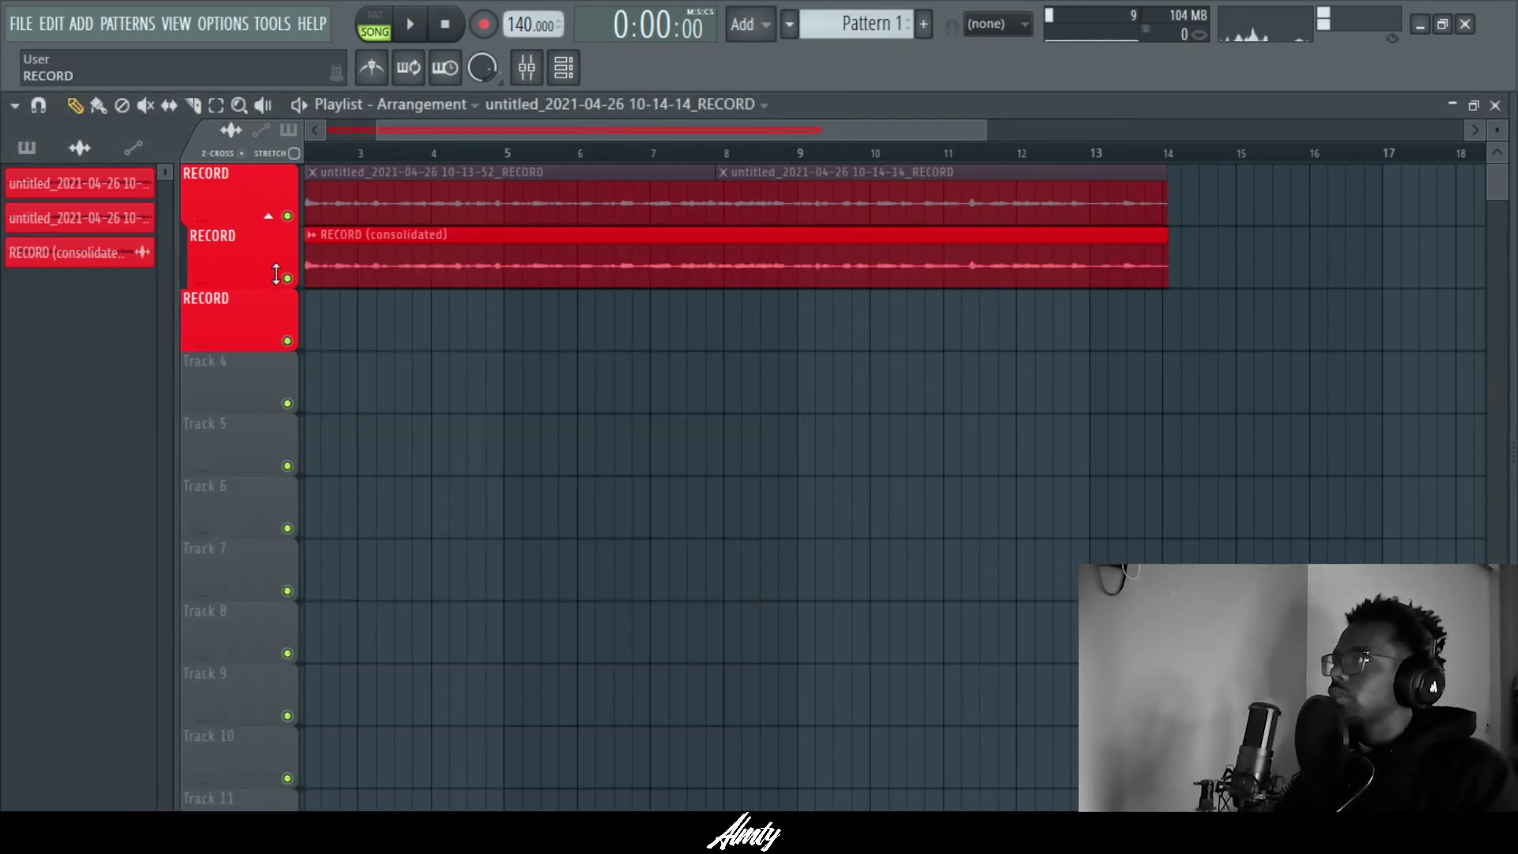
{"action": "left_click", "coordinate": [287, 279]}
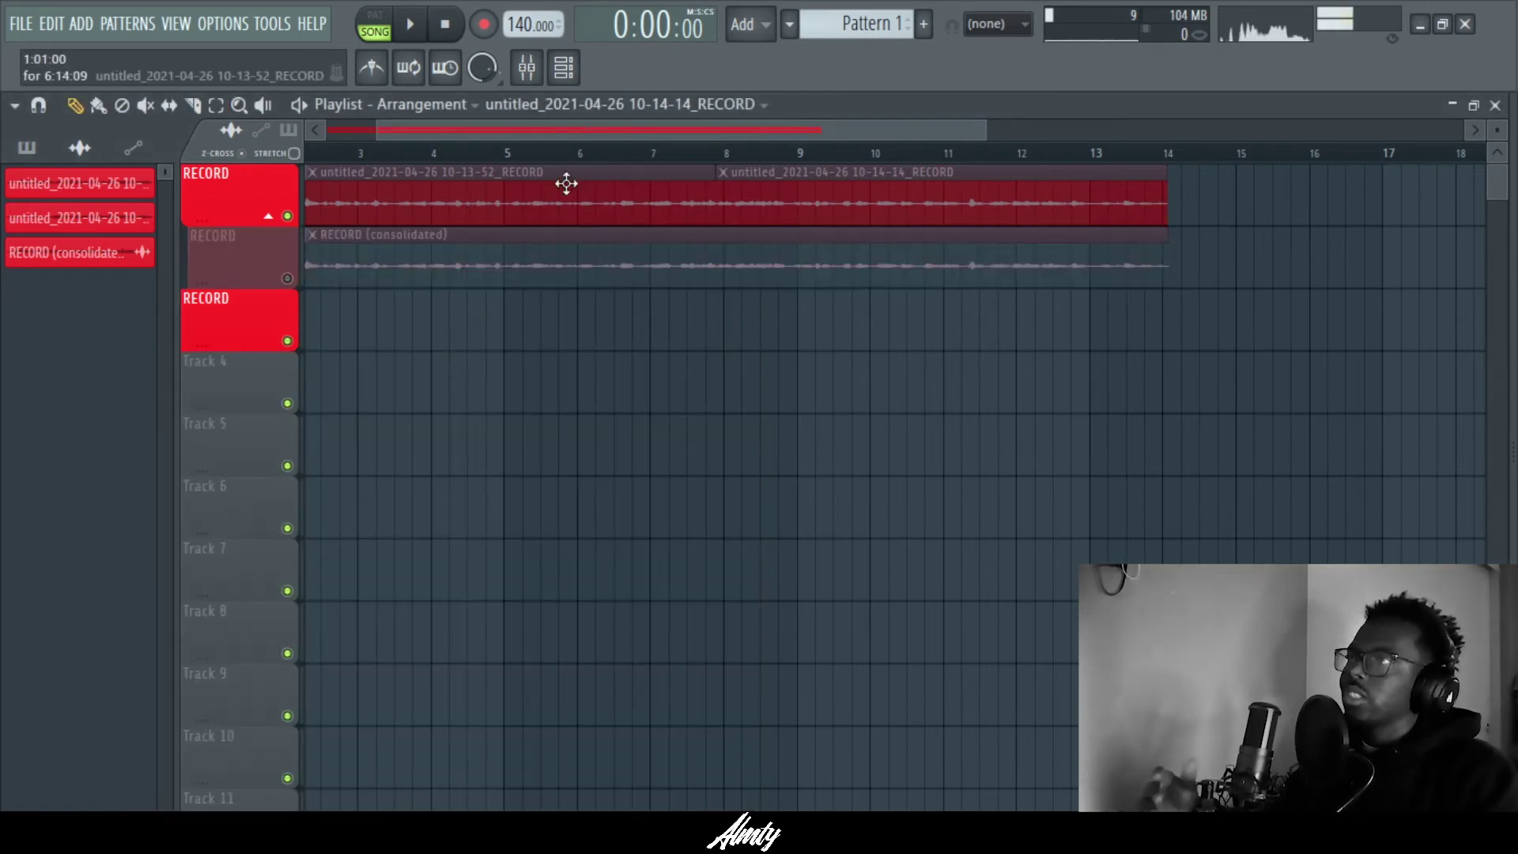
{"action": "left_click", "coordinate": [146, 106]}
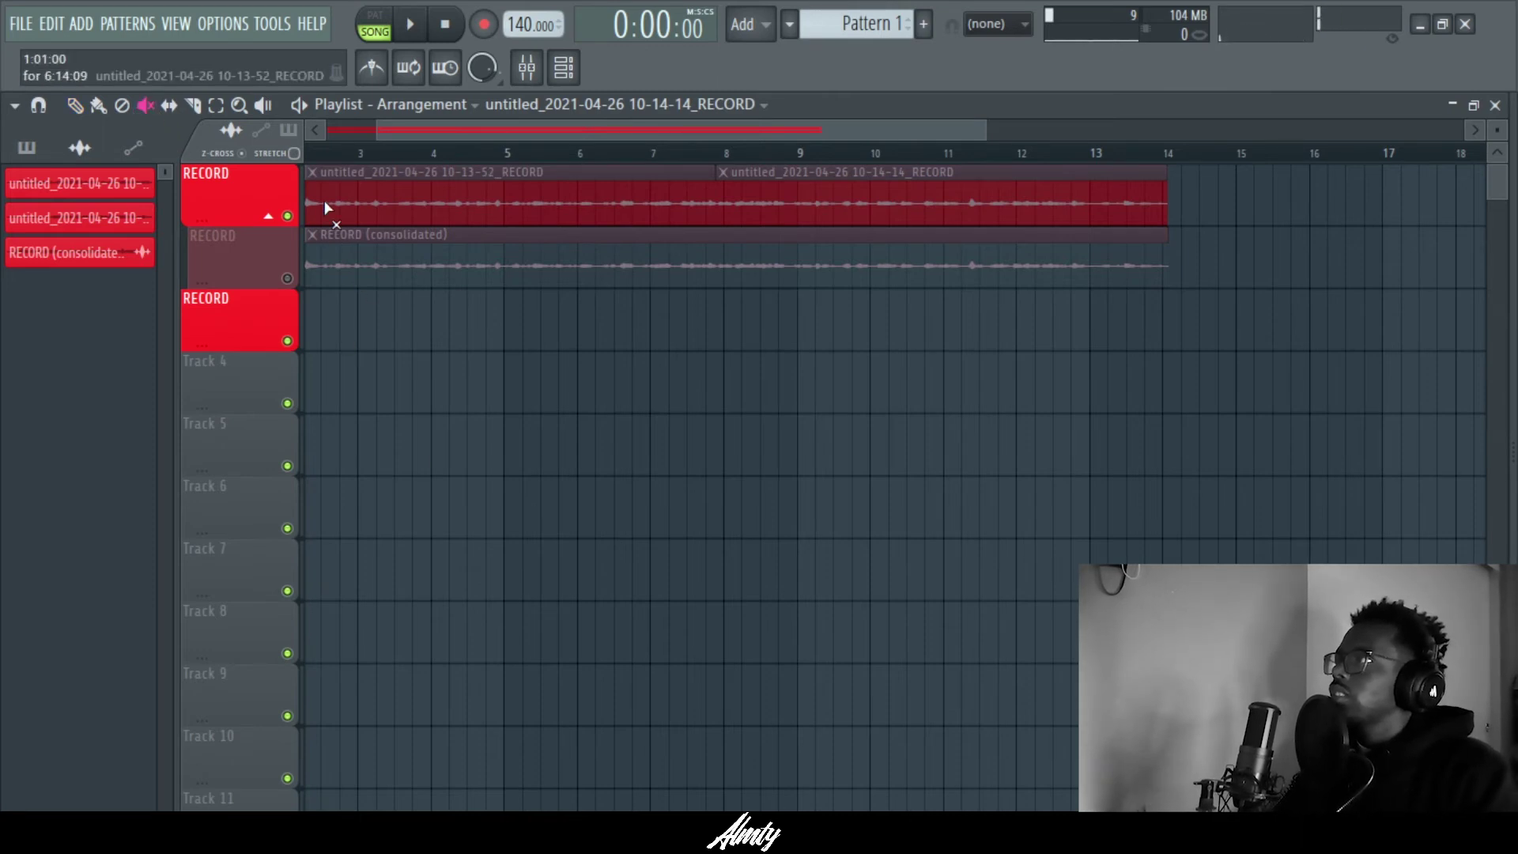
{"action": "left_click", "coordinate": [491, 190]}
{"action": "left_click", "coordinate": [854, 193]}
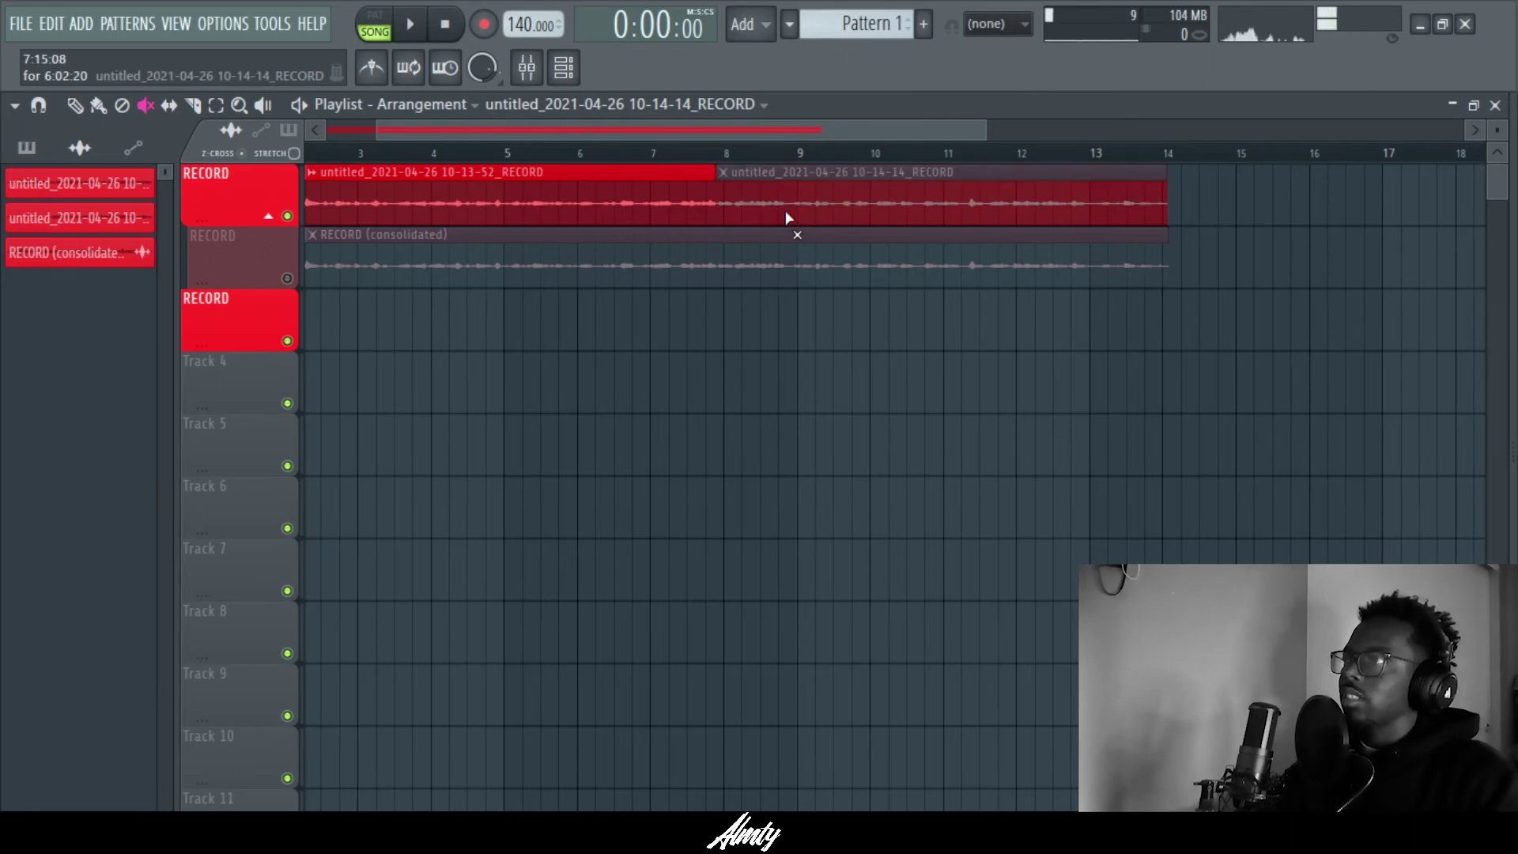
{"action": "key", "text": "F9"}
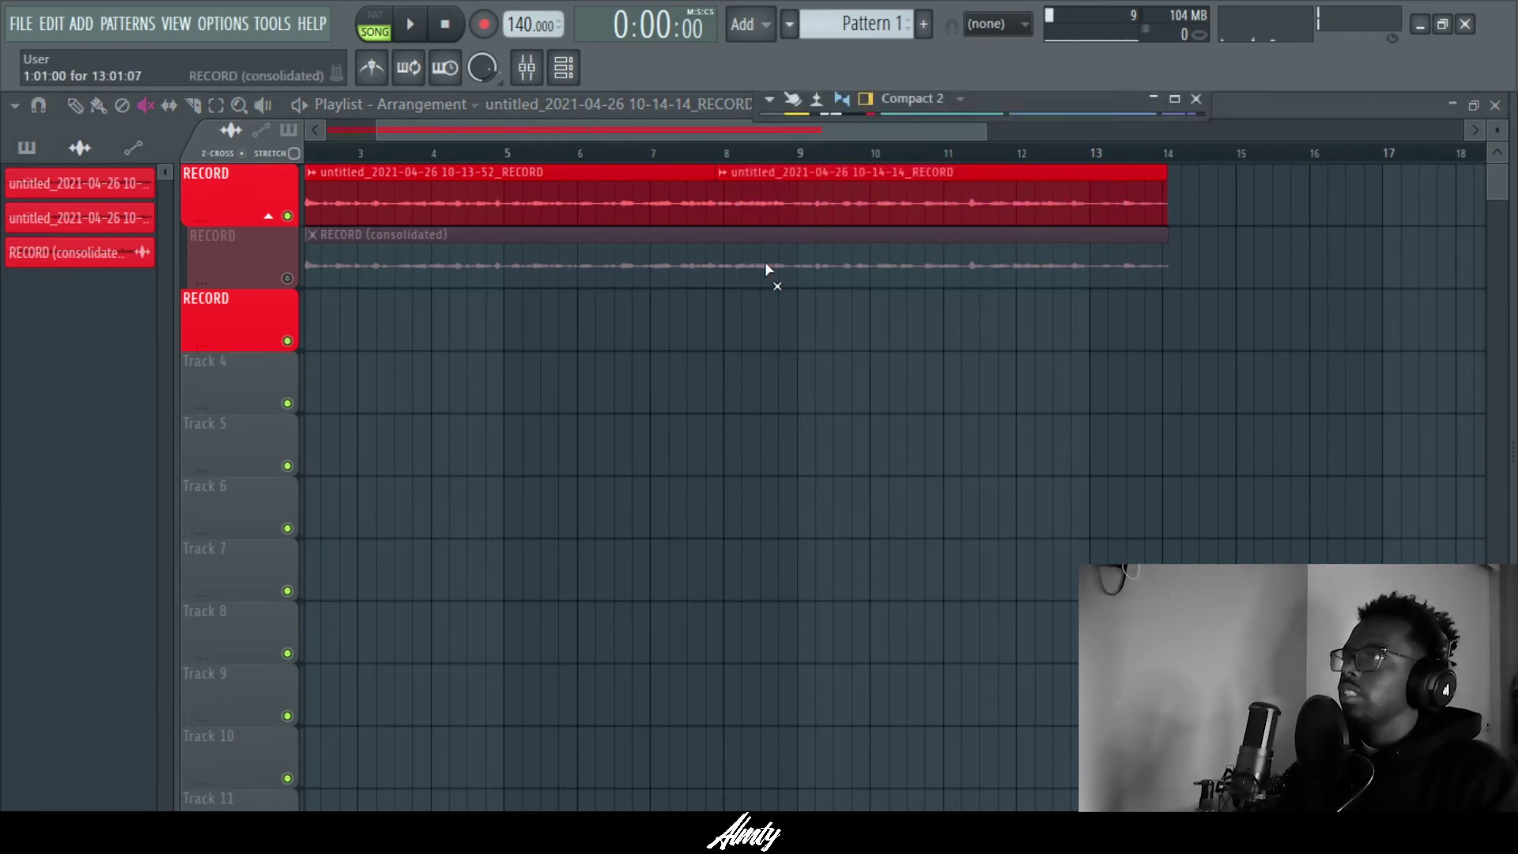
Step: Load Edison into slot 1 of mixer insert 4 and open its editor
{"action": "double_click", "coordinate": [1021, 98]}
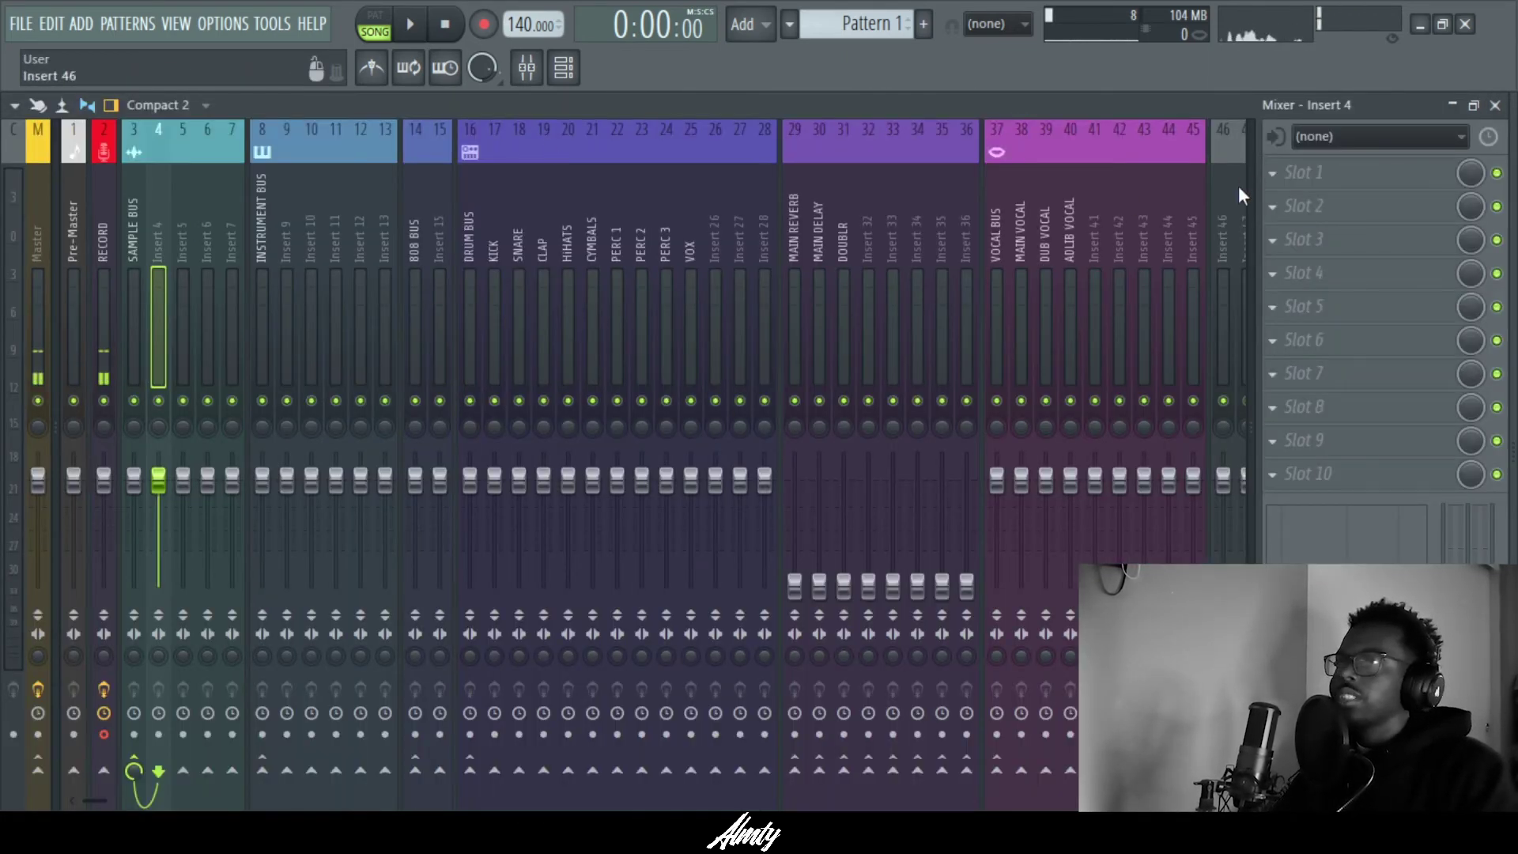
{"action": "left_click", "coordinate": [1300, 173]}
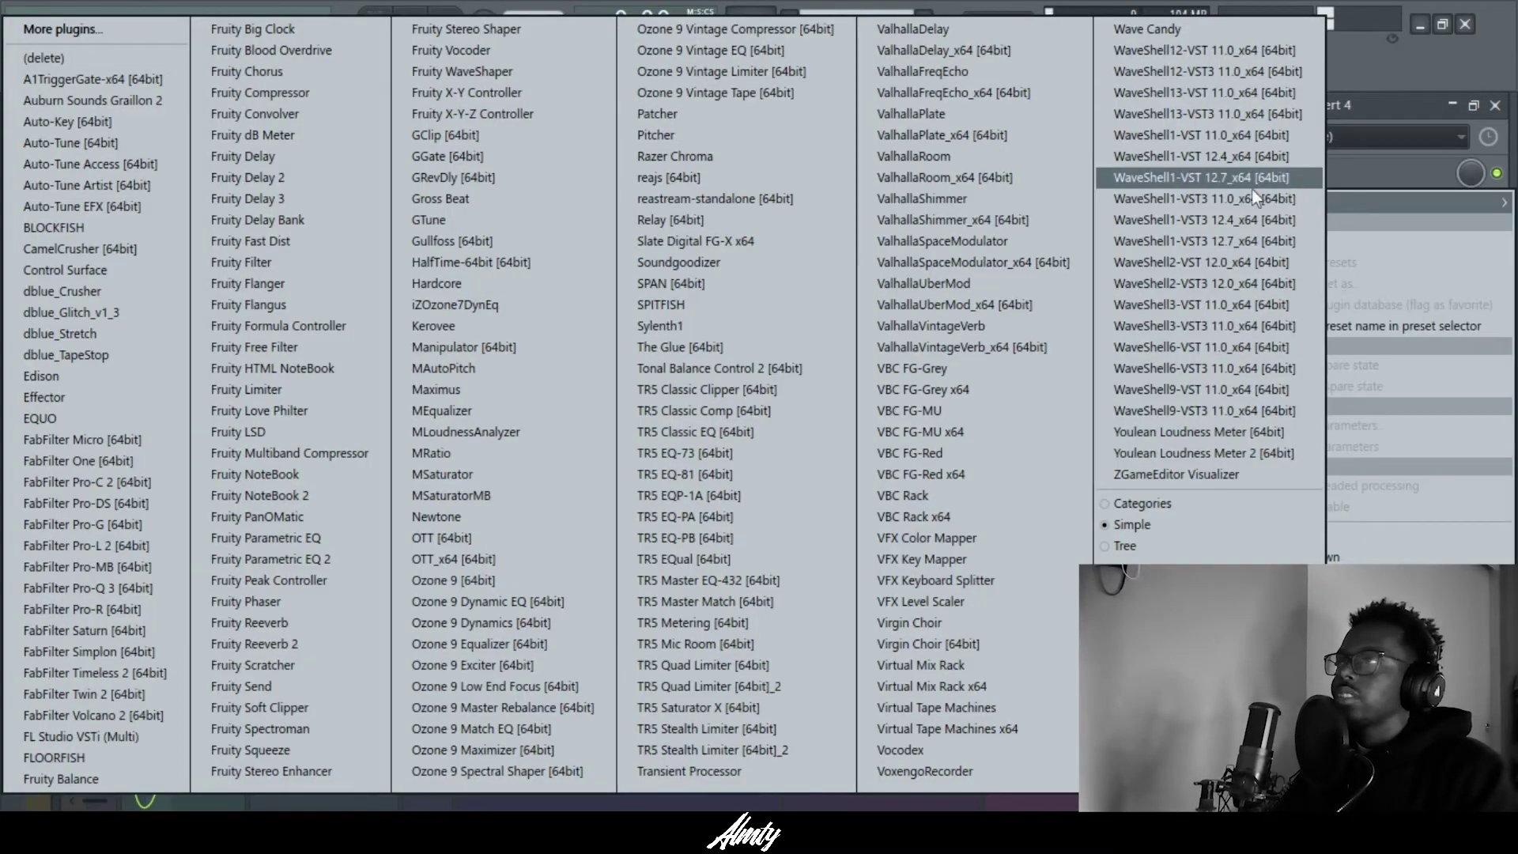
{"action": "left_click", "coordinate": [158, 376]}
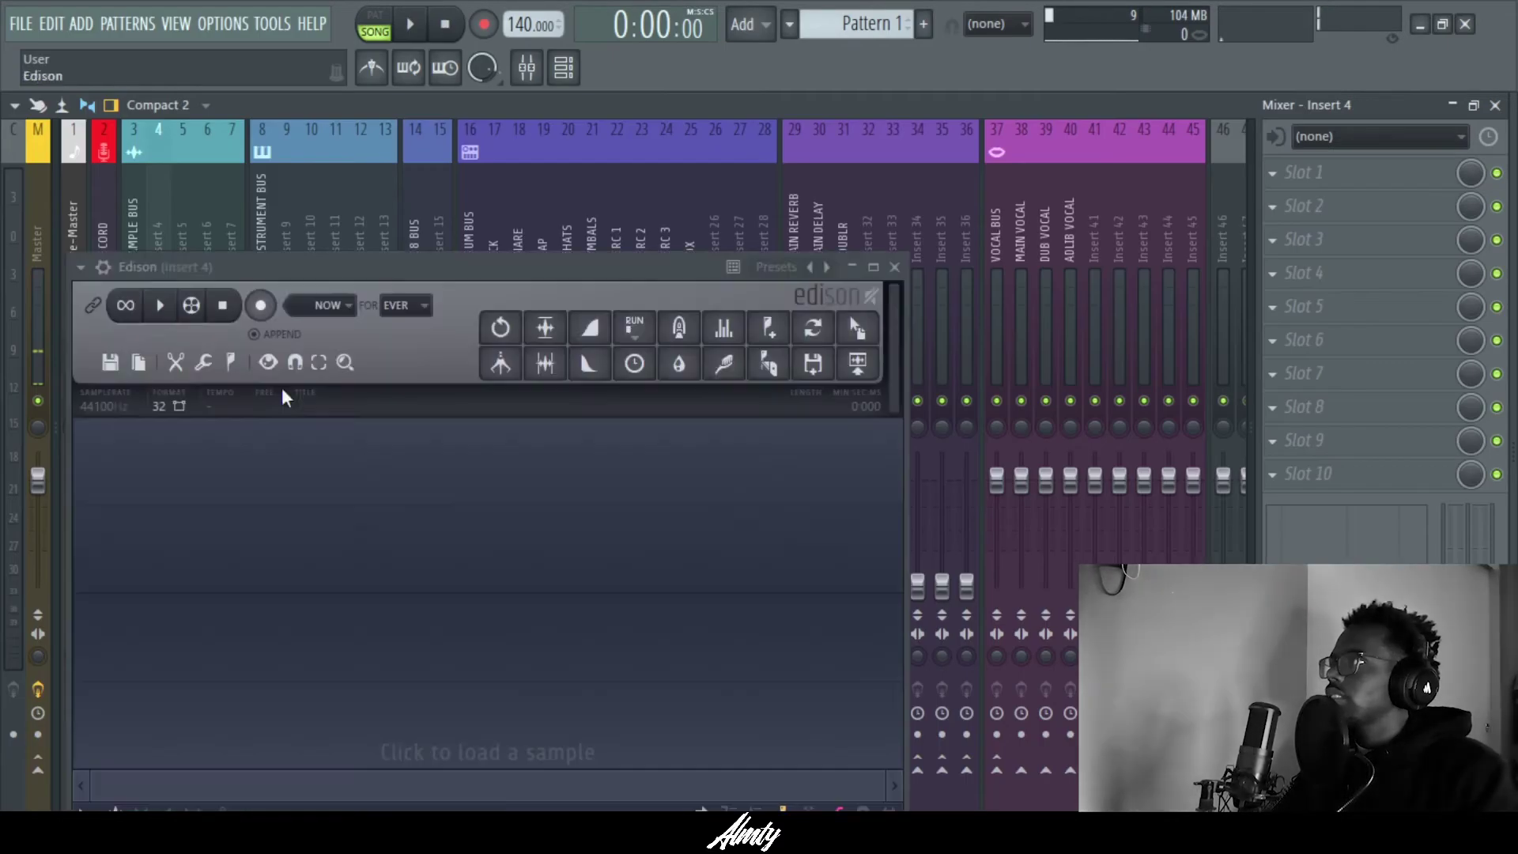
{"action": "left_click", "coordinate": [895, 267]}
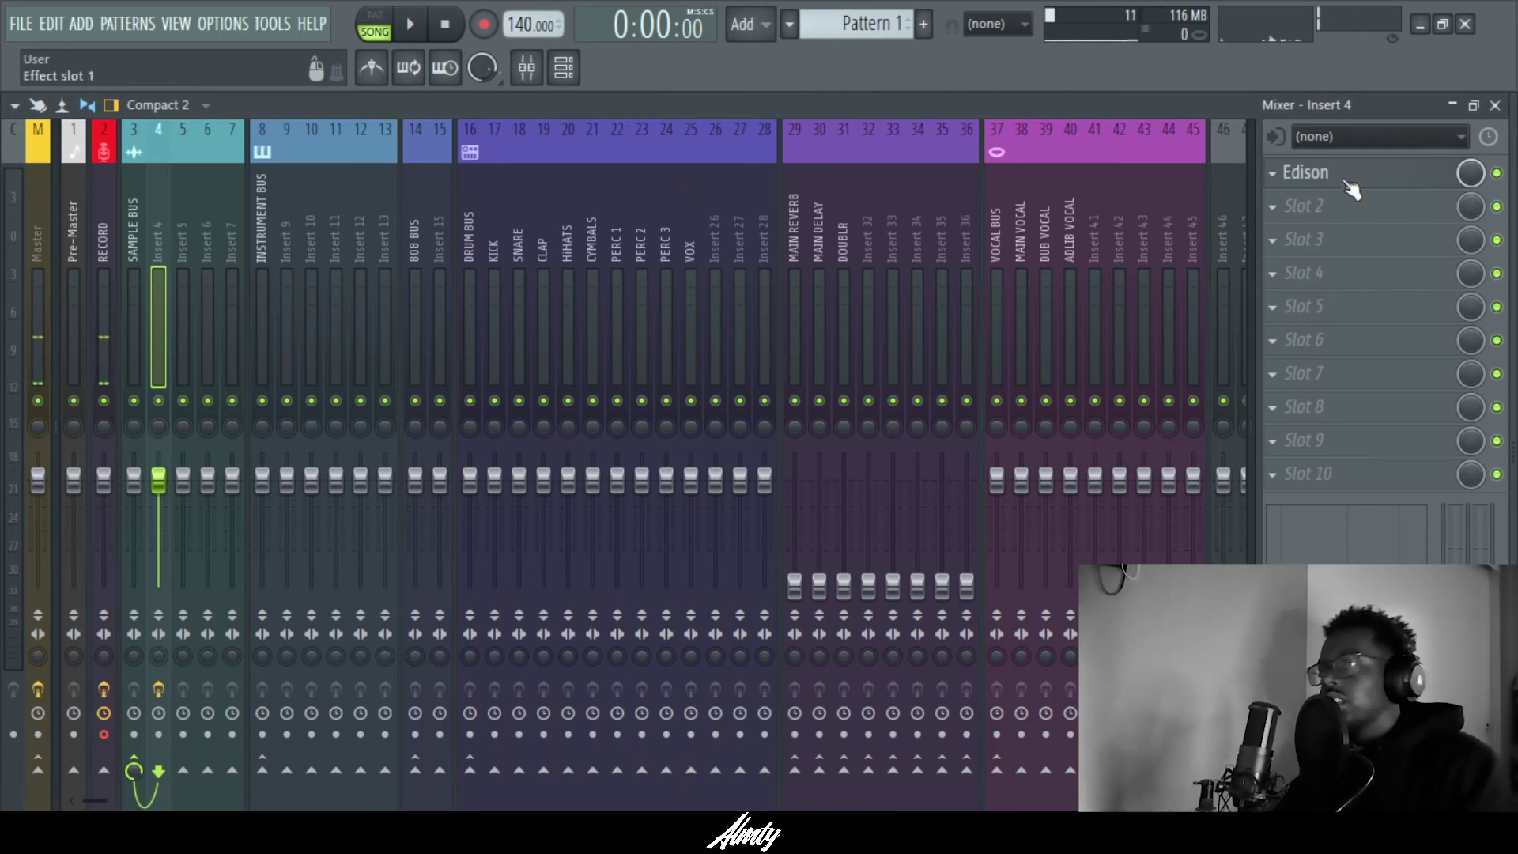
{"action": "left_click", "coordinate": [1286, 171]}
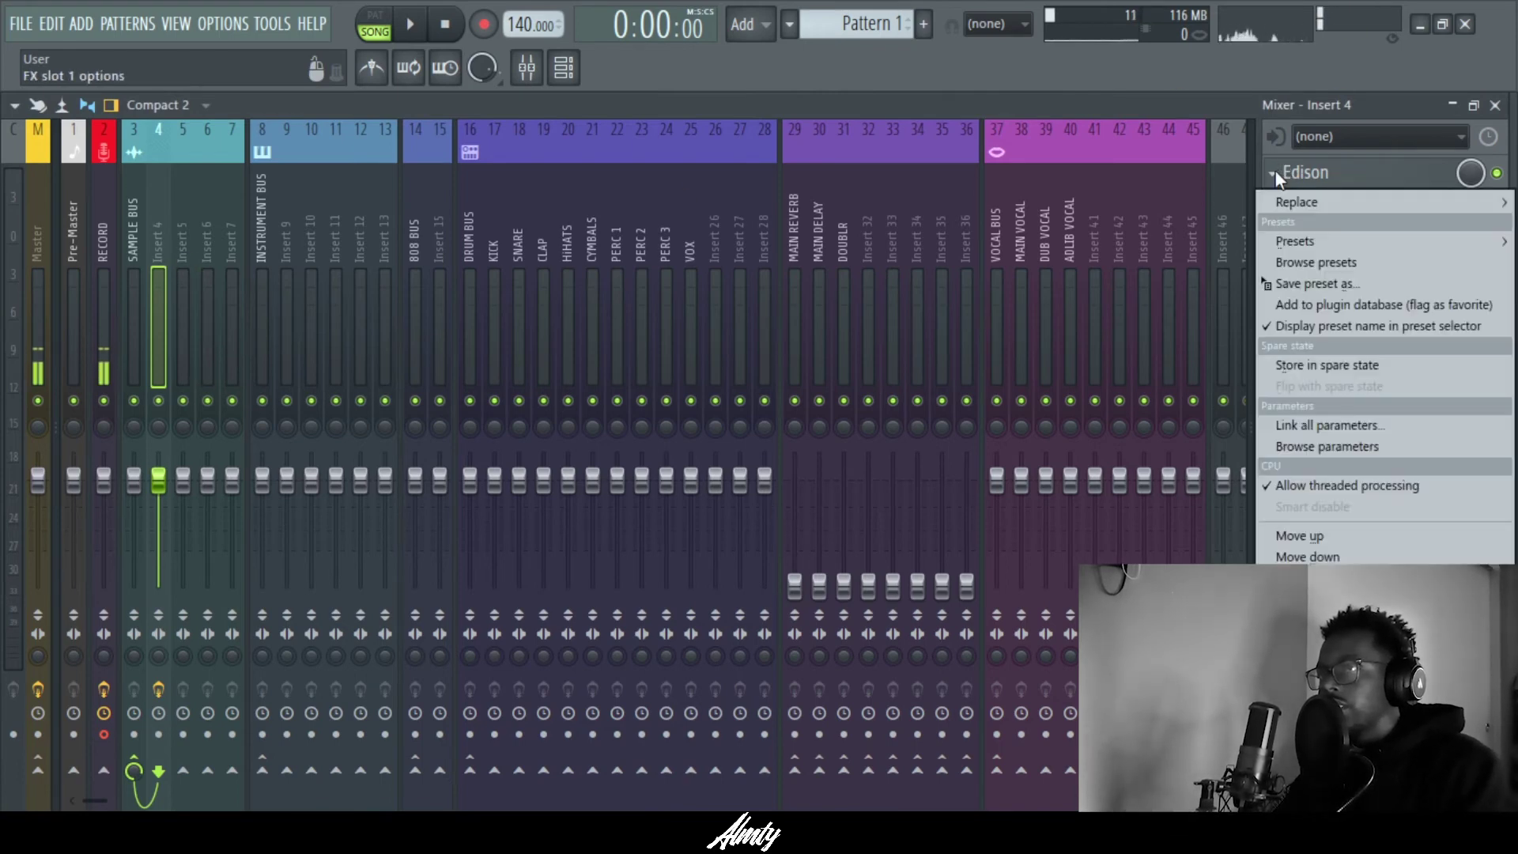
{"action": "mouse_move", "coordinate": [1284, 197]}
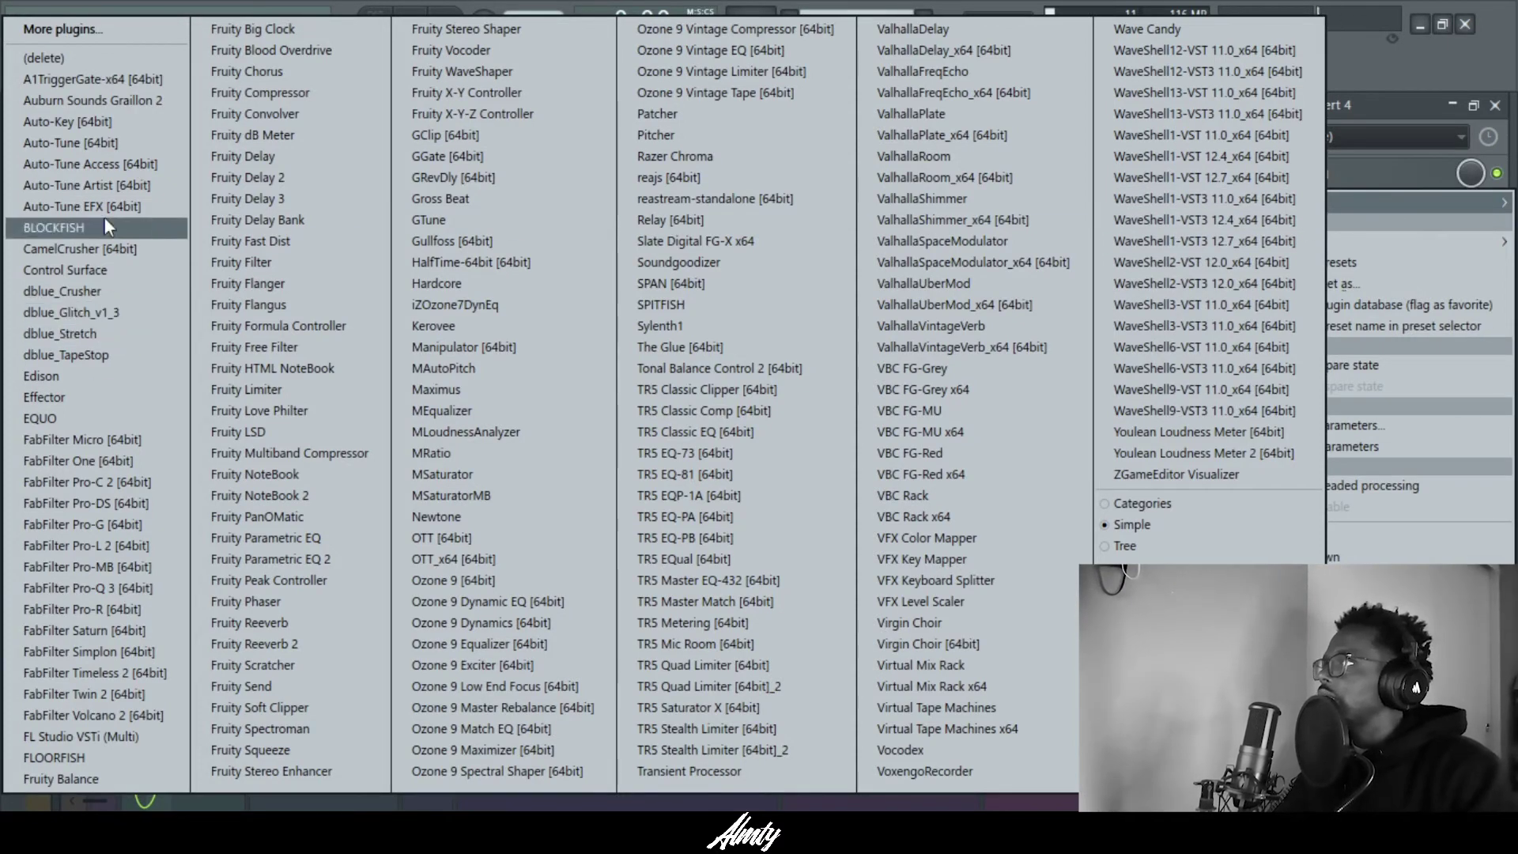
{"action": "left_click", "coordinate": [104, 380]}
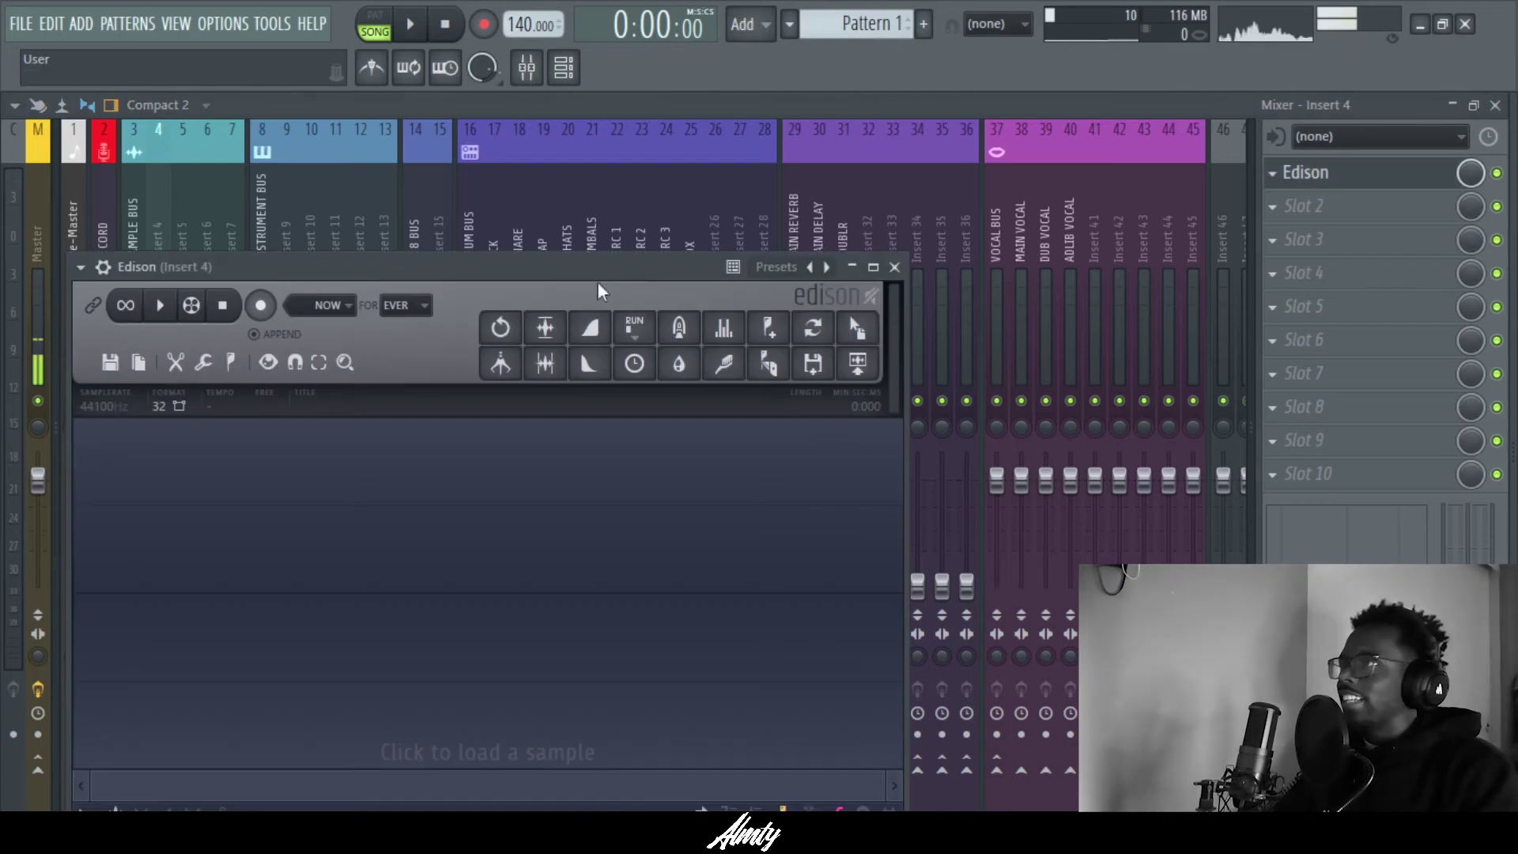
Step: Capture about 13.9 seconds of the vocal playback in Edison, then stop recording and playback
{"action": "left_click", "coordinate": [1493, 105]}
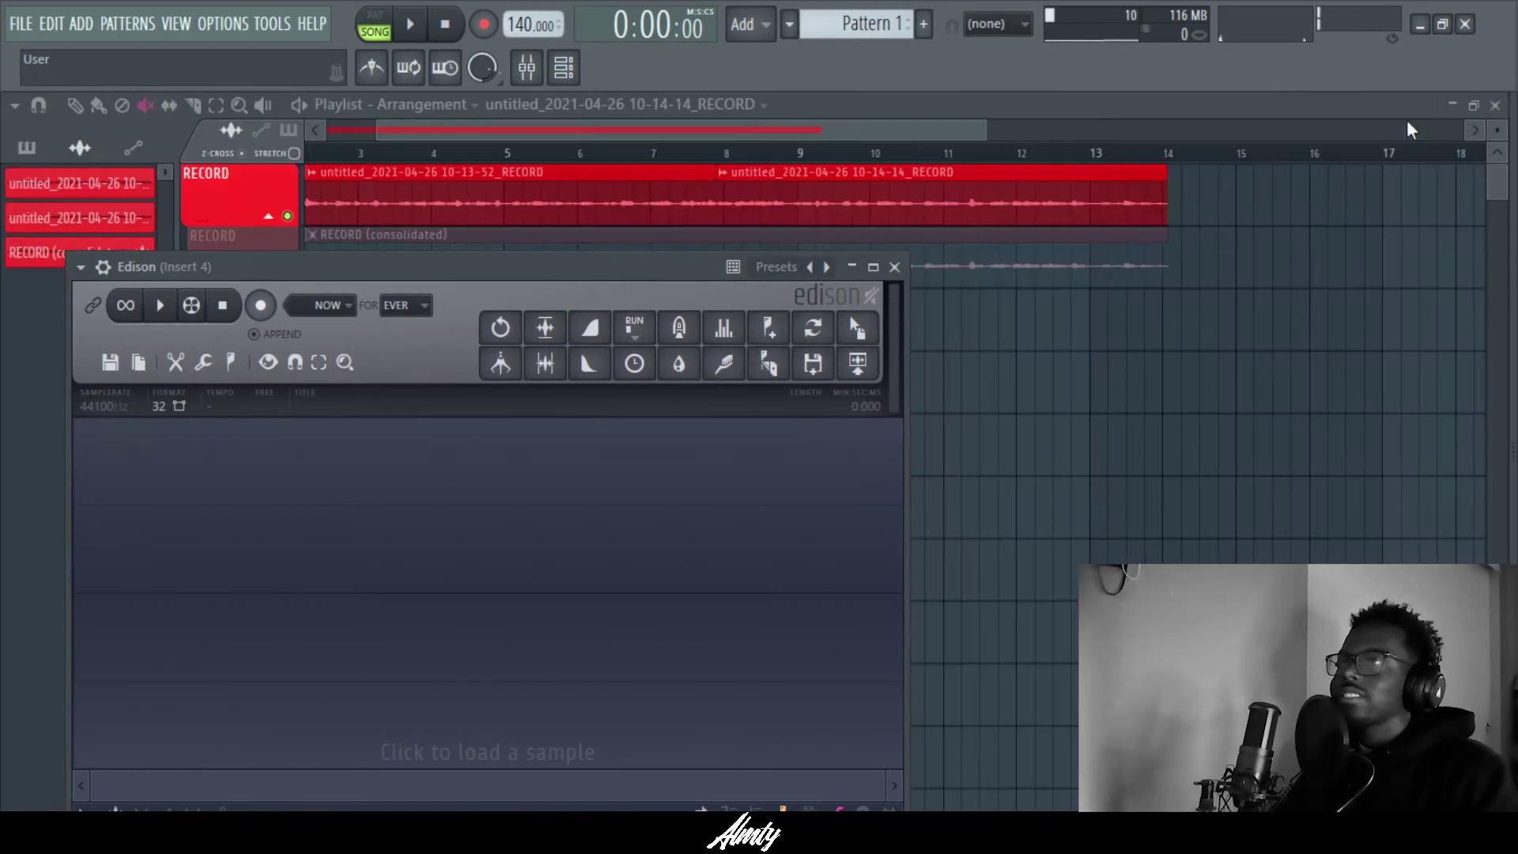
{"action": "left_click_drag", "start_coordinate": [572, 274], "coordinate": [933, 245]}
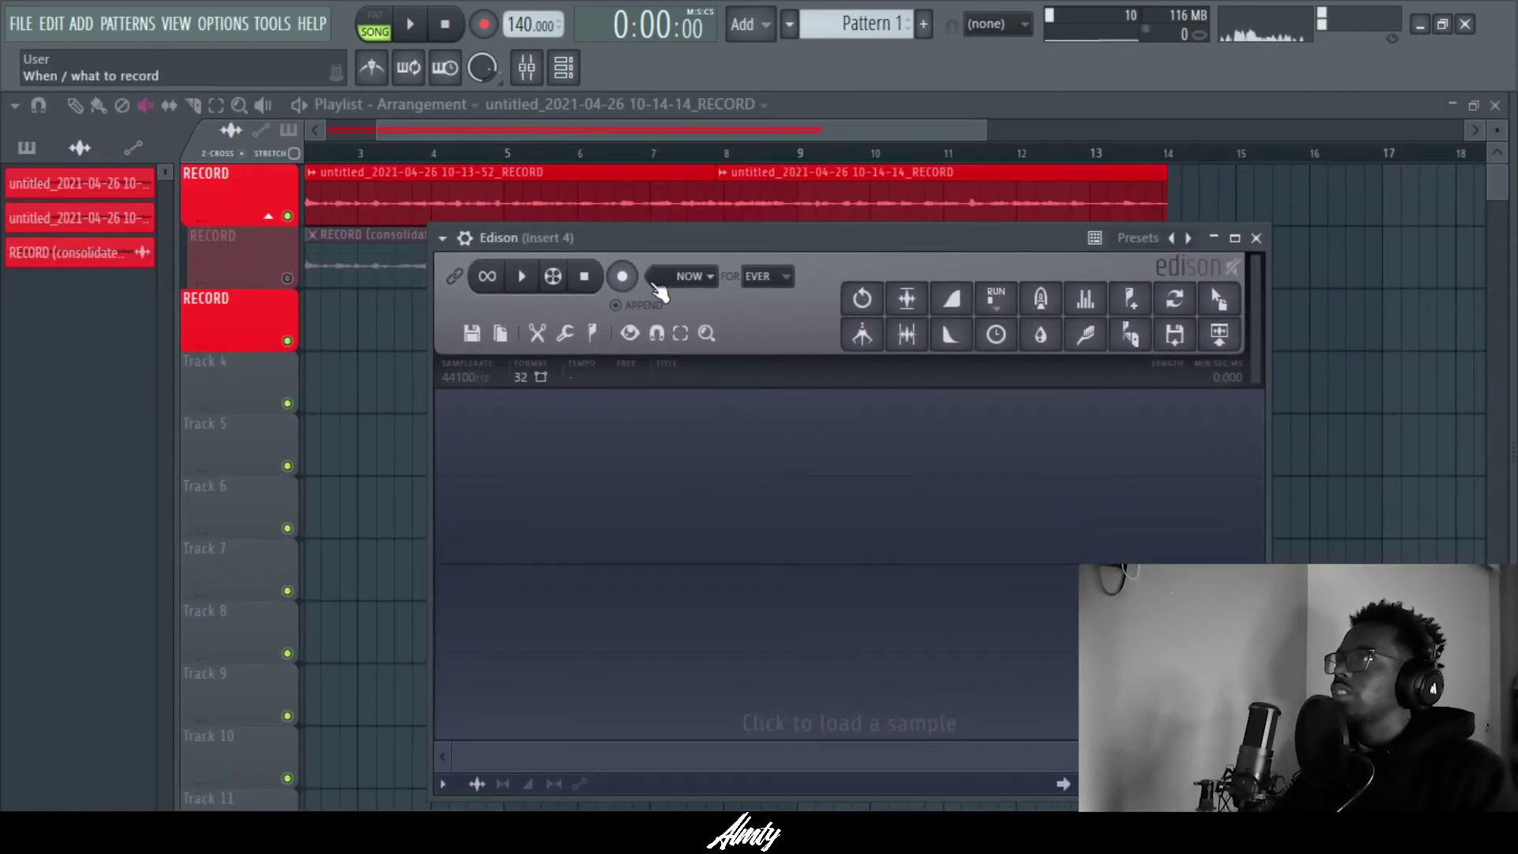
{"action": "left_click", "coordinate": [626, 281]}
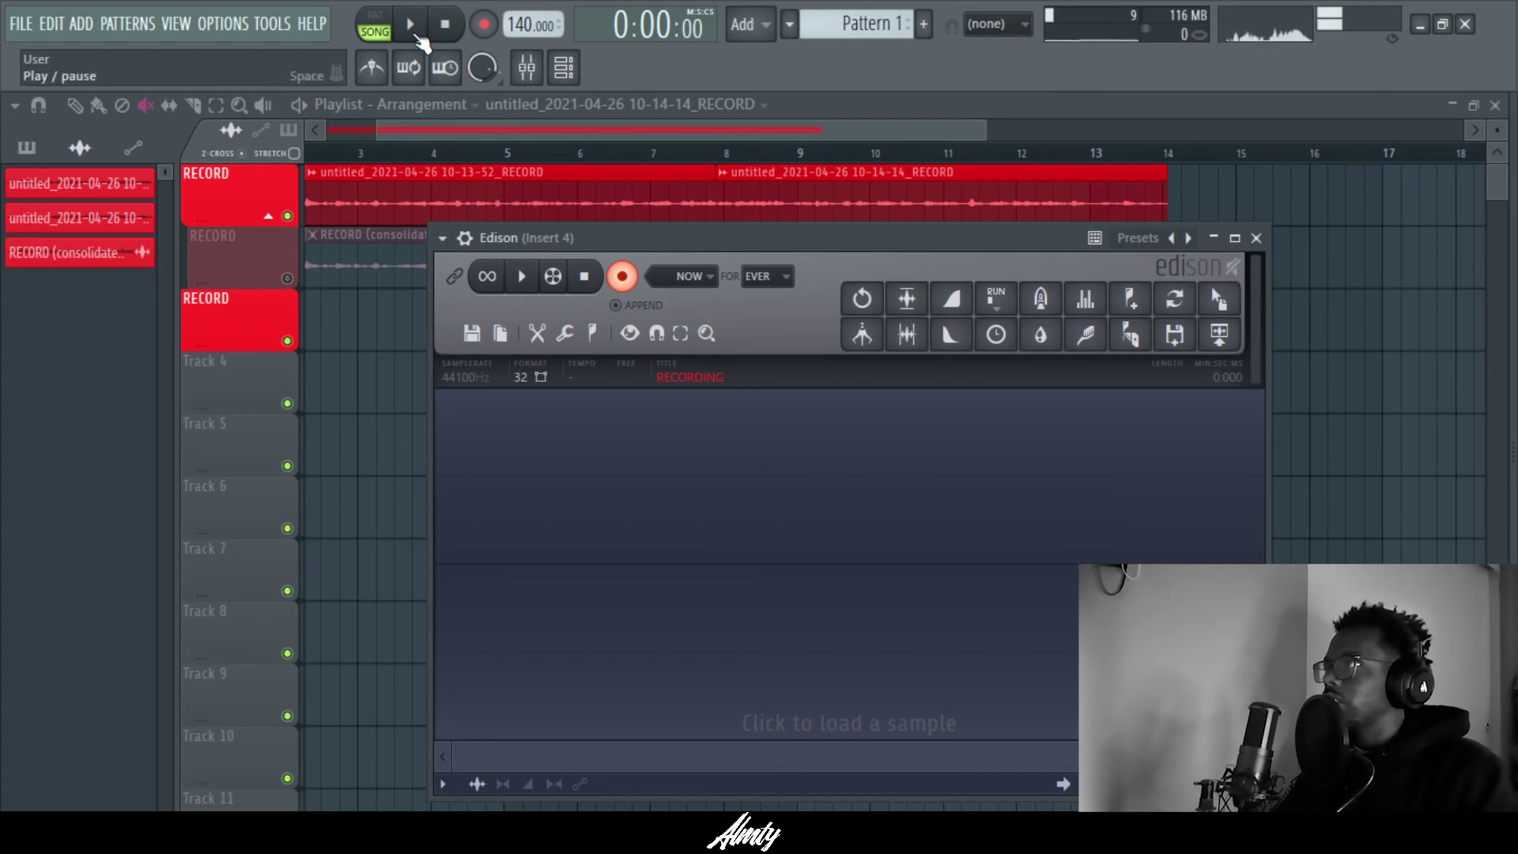
{"action": "left_click", "coordinate": [410, 25]}
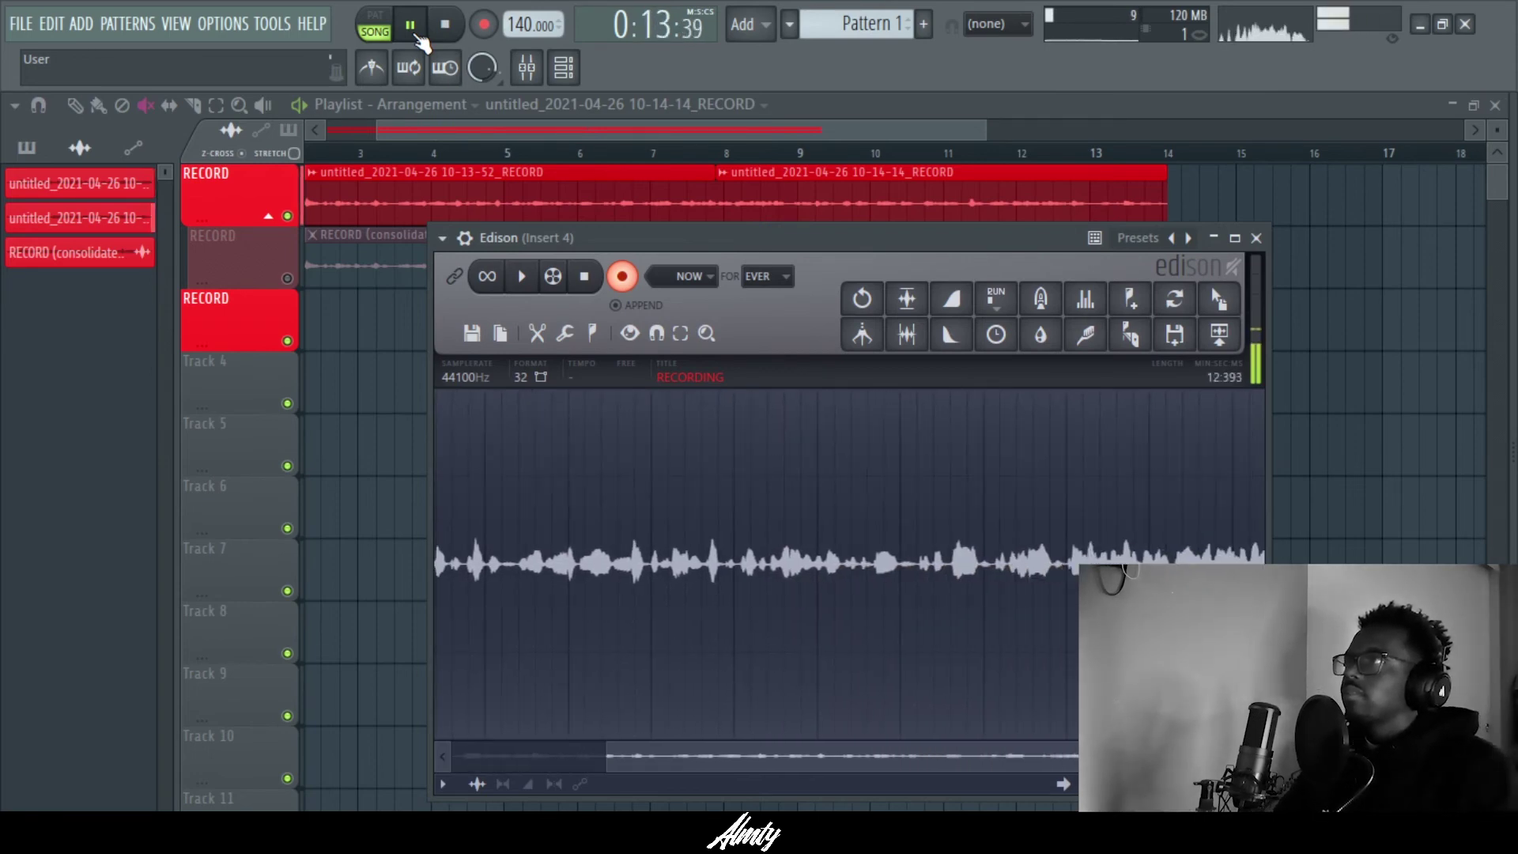
{"action": "left_click", "coordinate": [617, 279]}
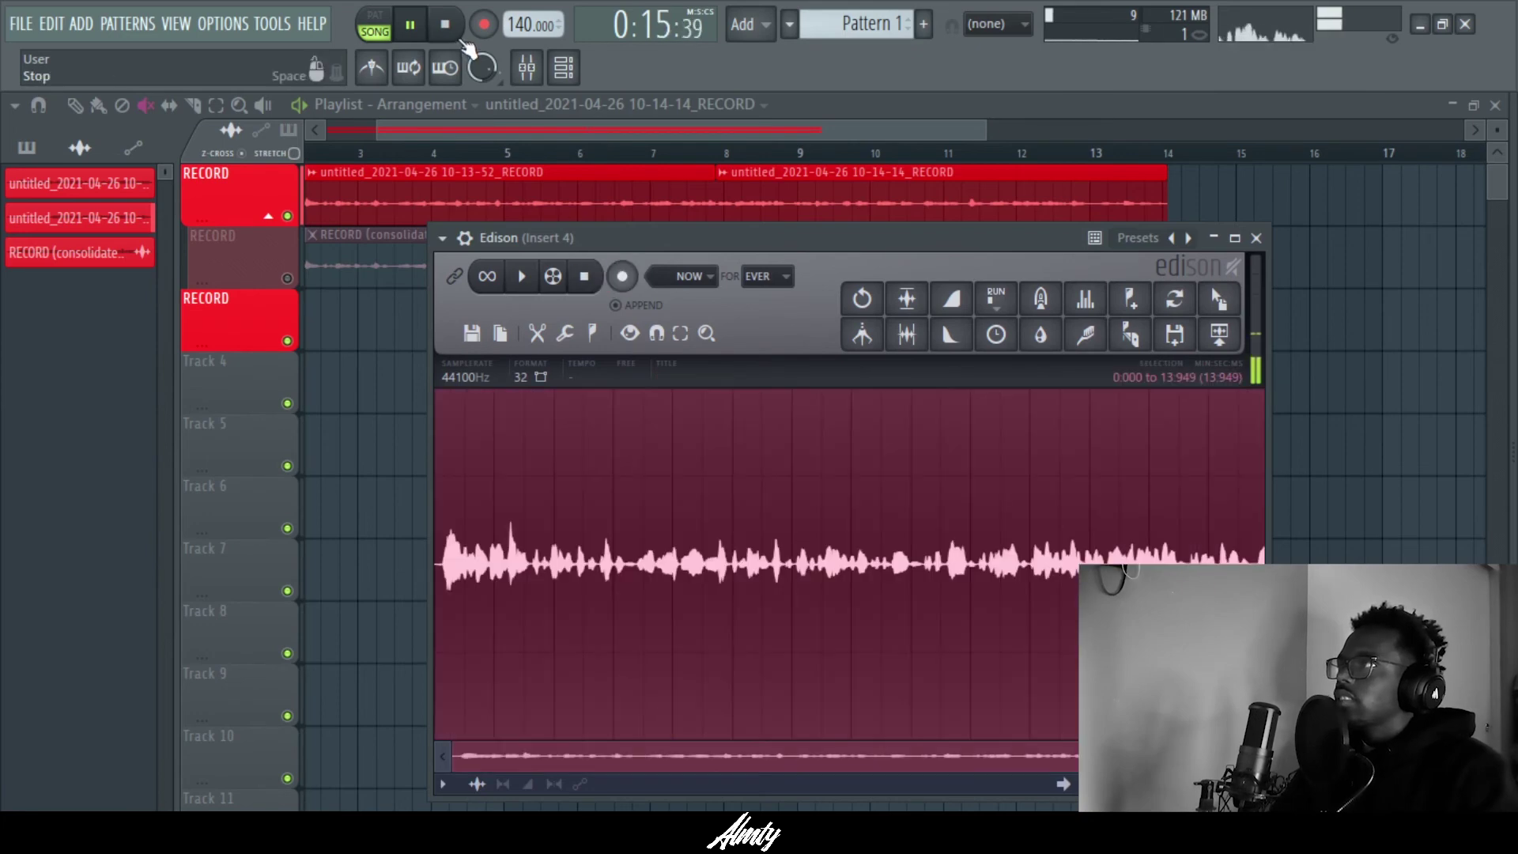
{"action": "left_click", "coordinate": [445, 25]}
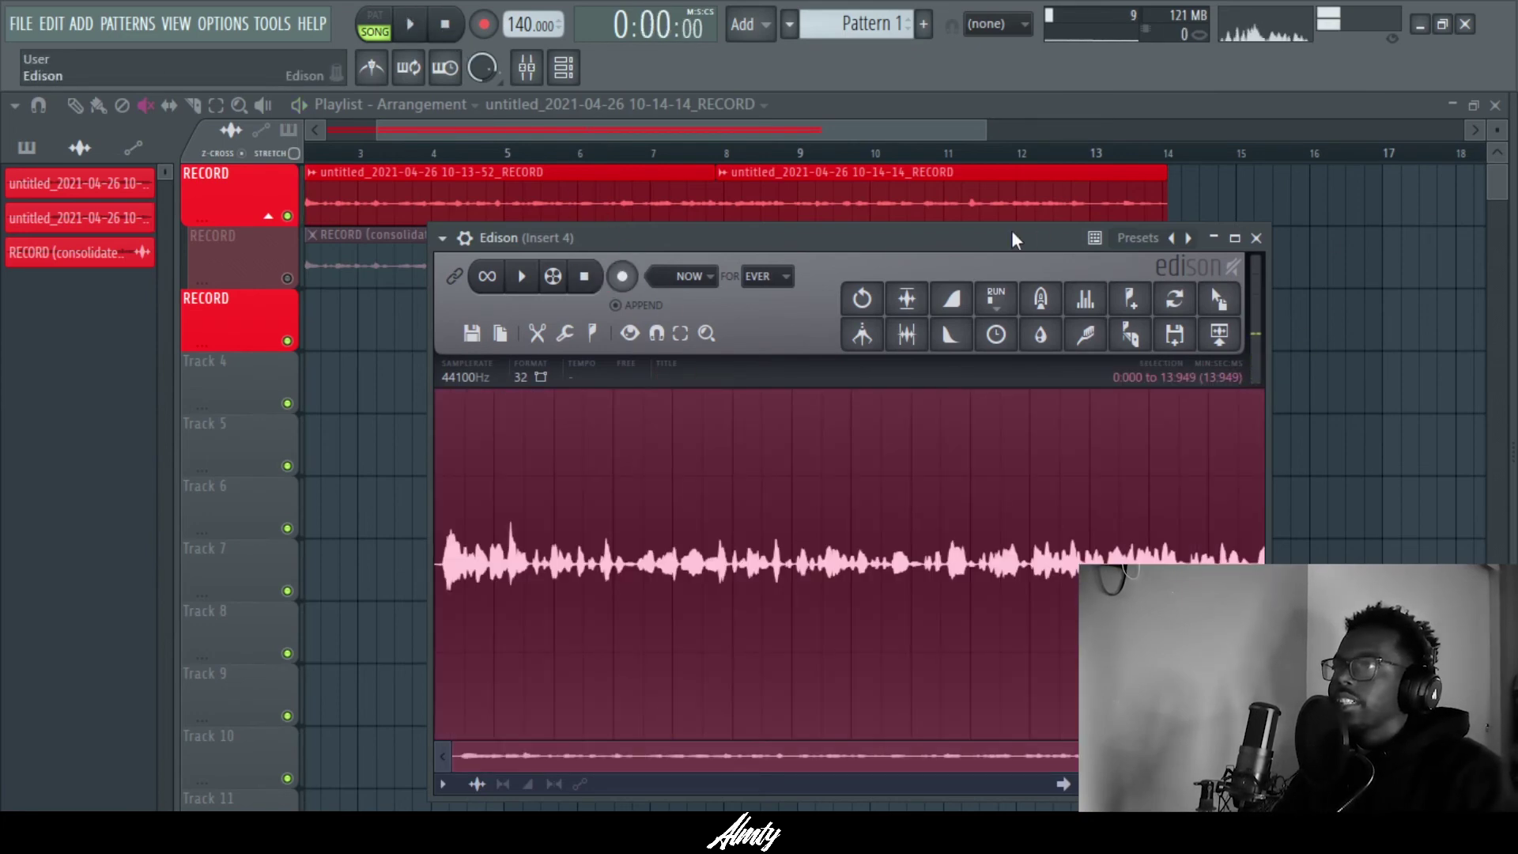
Step: Drag Edison's recording onto track 3 and align the new clip to start at bar 1
{"action": "left_click_drag", "start_coordinate": [1011, 230], "coordinate": [1116, 321]}
{"action": "left_click_drag", "start_coordinate": [1321, 389], "coordinate": [463, 316]}
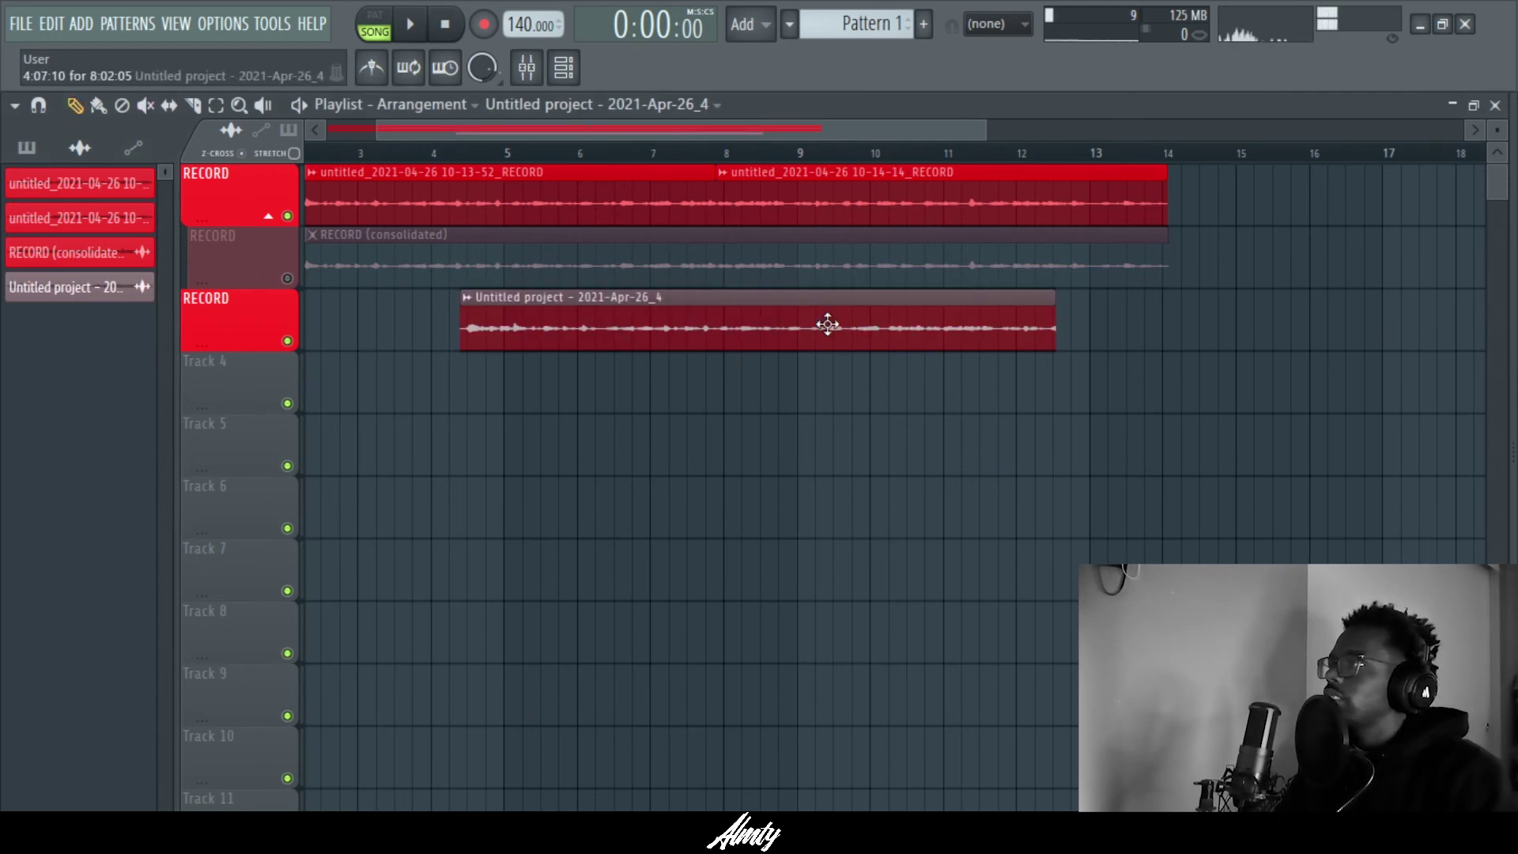
{"action": "left_click_drag", "start_coordinate": [813, 331], "coordinate": [457, 322]}
{"action": "scroll", "coordinate": [533, 152], "scroll_direction": "left", "scroll_amount": 2}
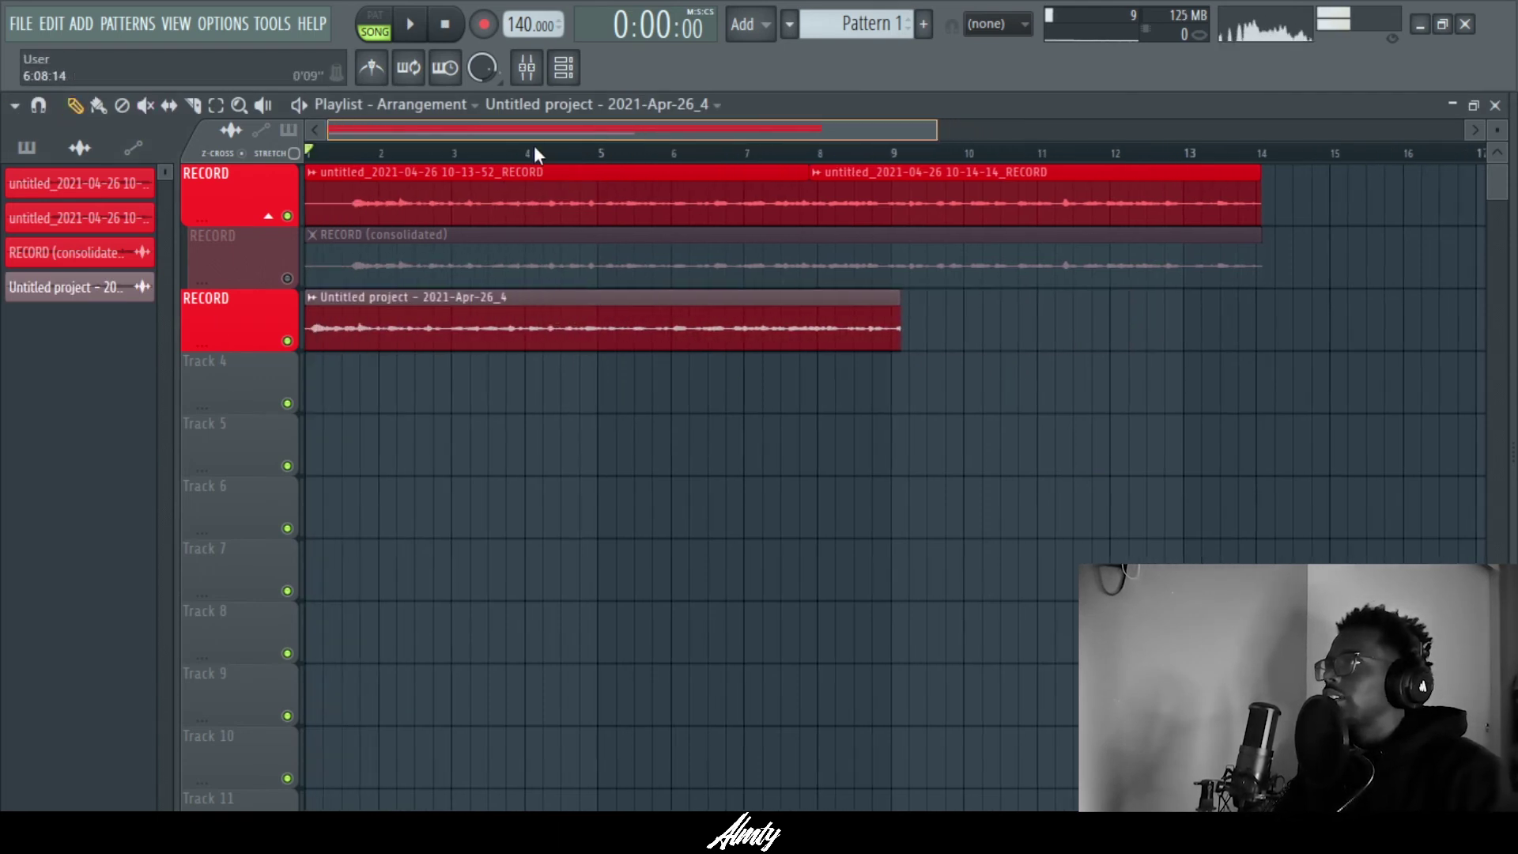
{"action": "left_click_drag", "start_coordinate": [814, 261], "coordinate": [851, 327]}
{"action": "key", "text": "ctrl+z"}
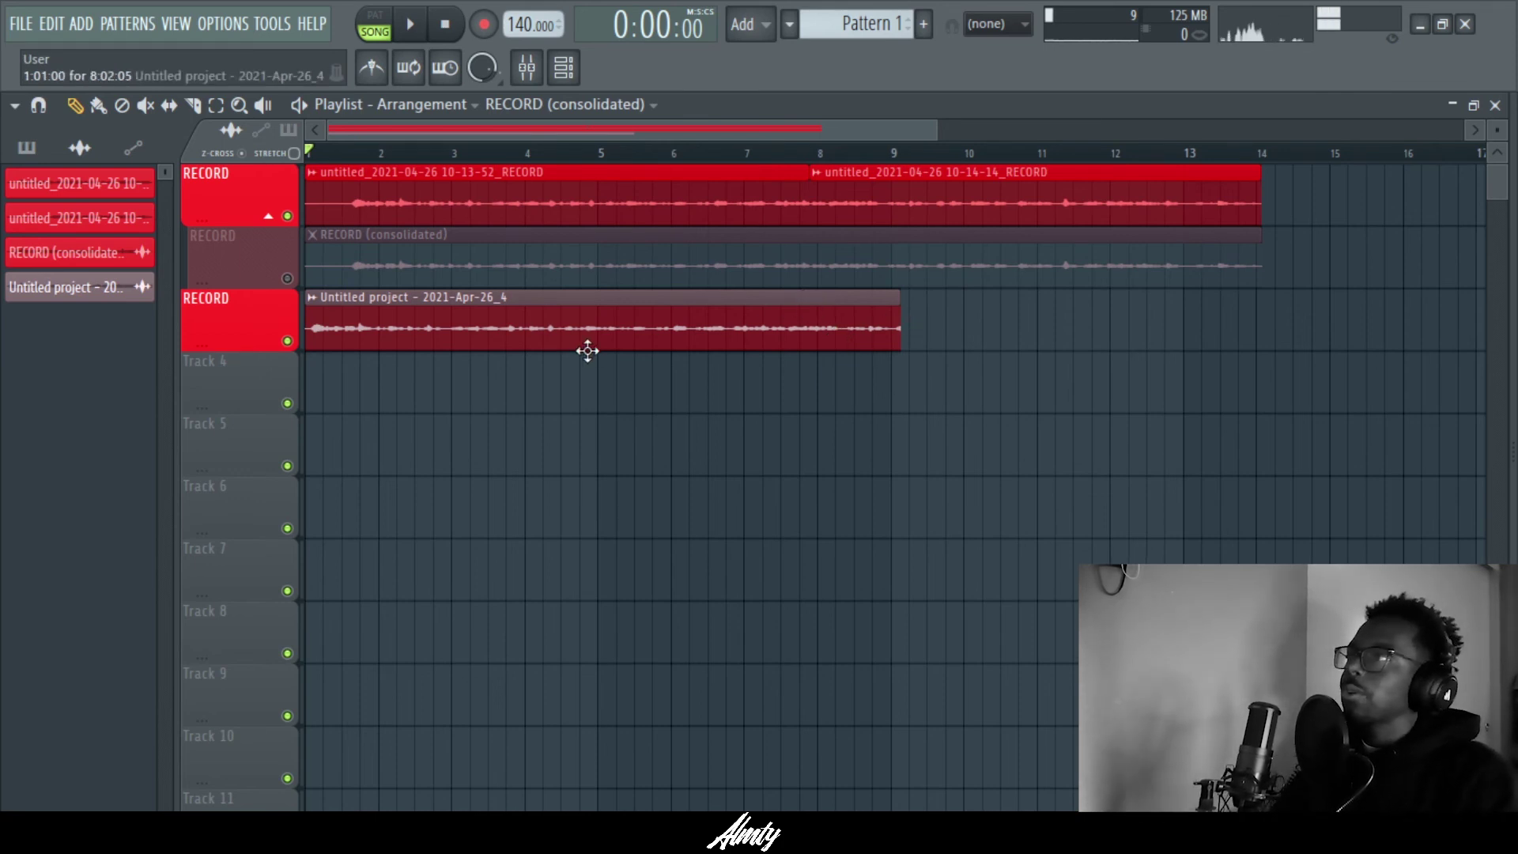
{"action": "left_click_drag", "start_coordinate": [308, 321], "coordinate": [313, 321]}
{"action": "mouse_move", "coordinate": [899, 317]}
{"action": "left_mouse_down"}
{"action": "mouse_move", "coordinate": [915, 317]}
{"action": "mouse_move", "coordinate": [899, 317]}
{"action": "left_mouse_up"}
{"action": "left_click_drag", "start_coordinate": [799, 312], "coordinate": [843, 313]}
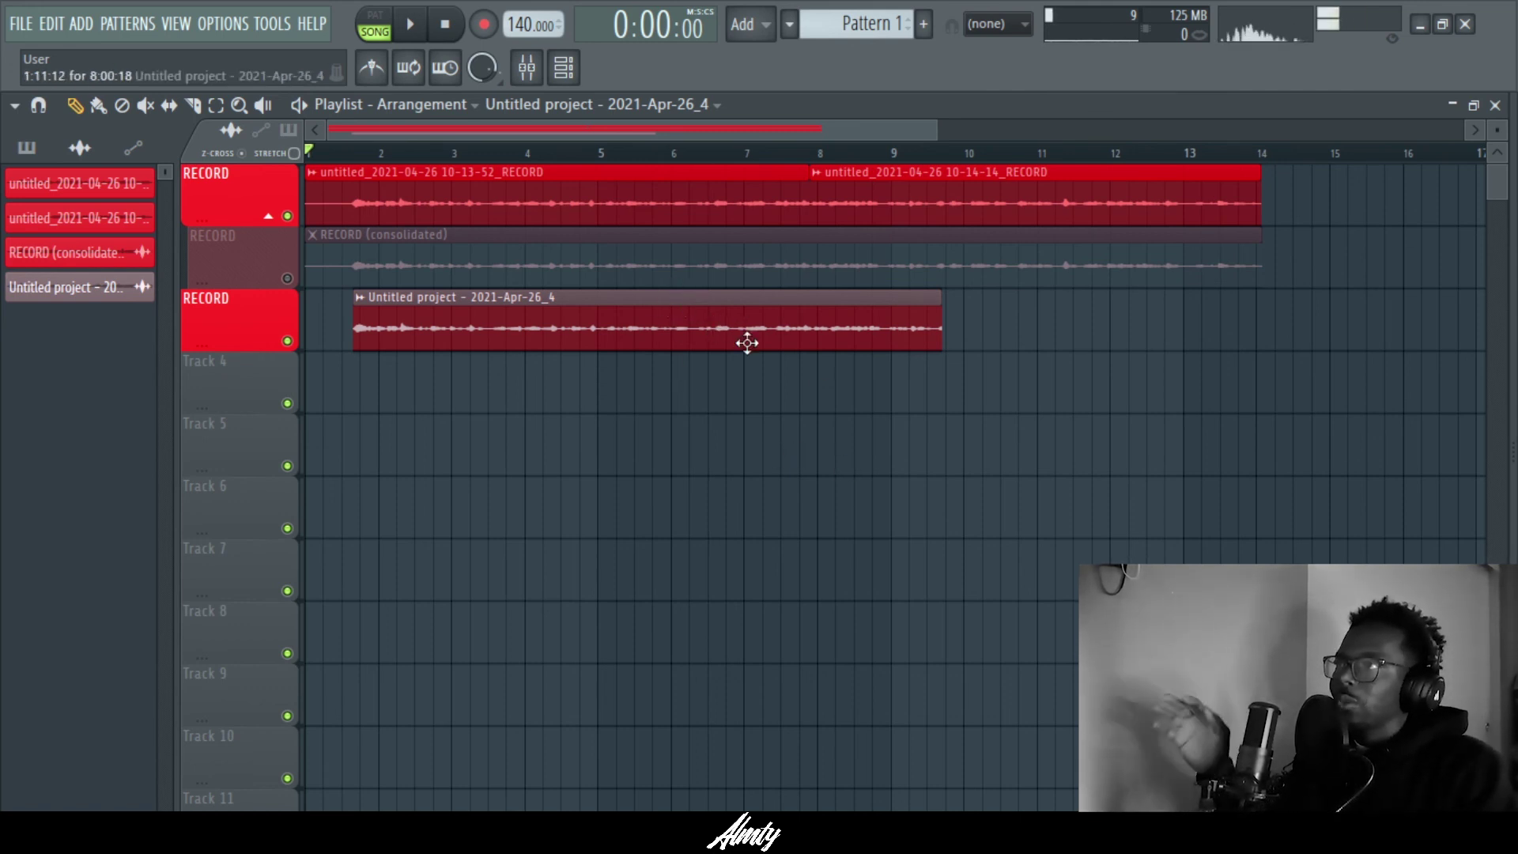
{"action": "left_click_drag", "start_coordinate": [746, 339], "coordinate": [620, 328]}
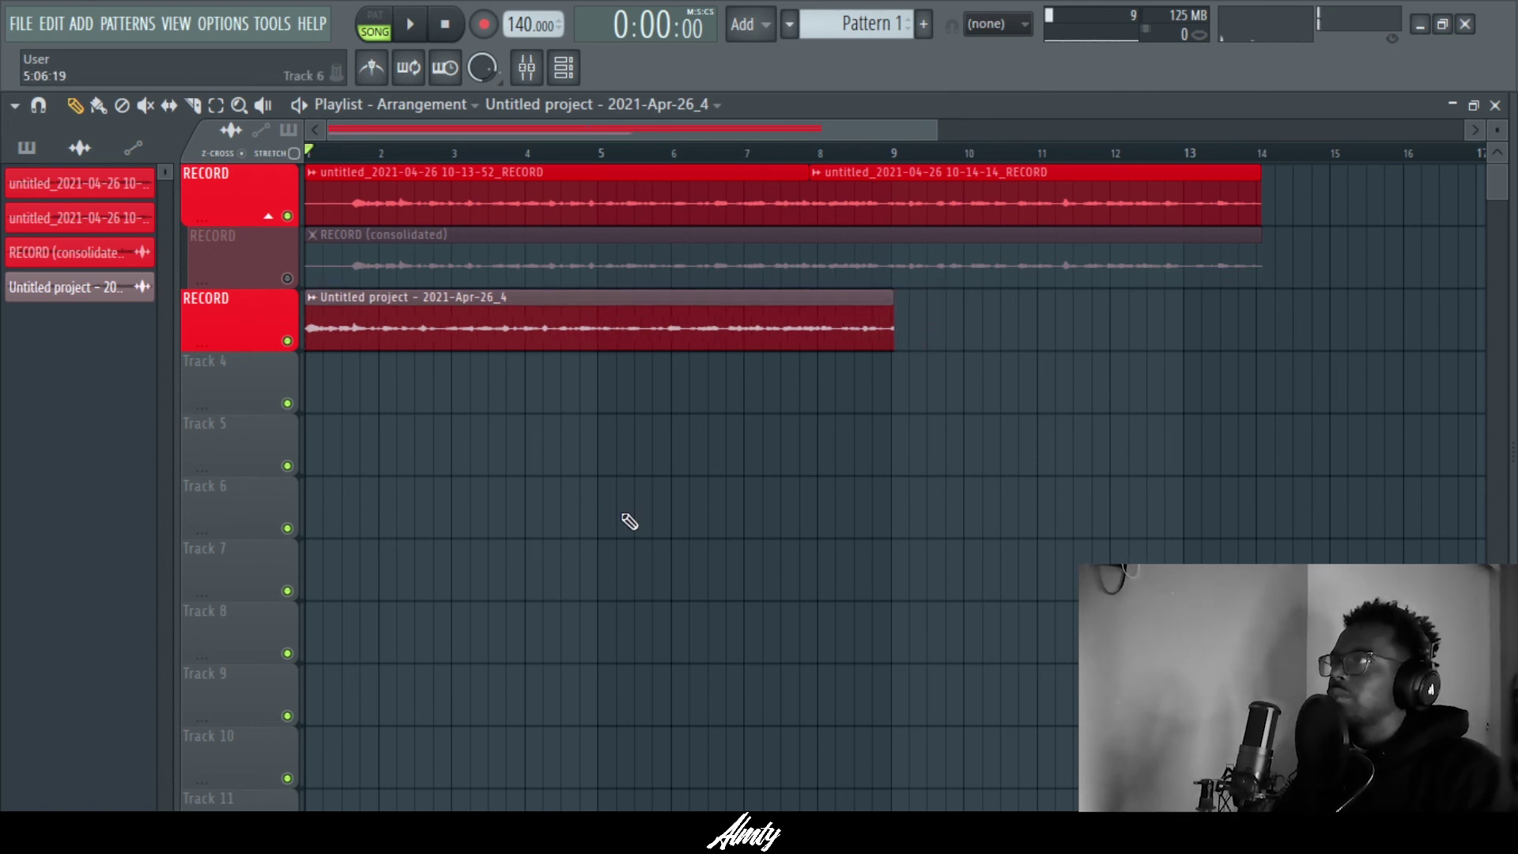